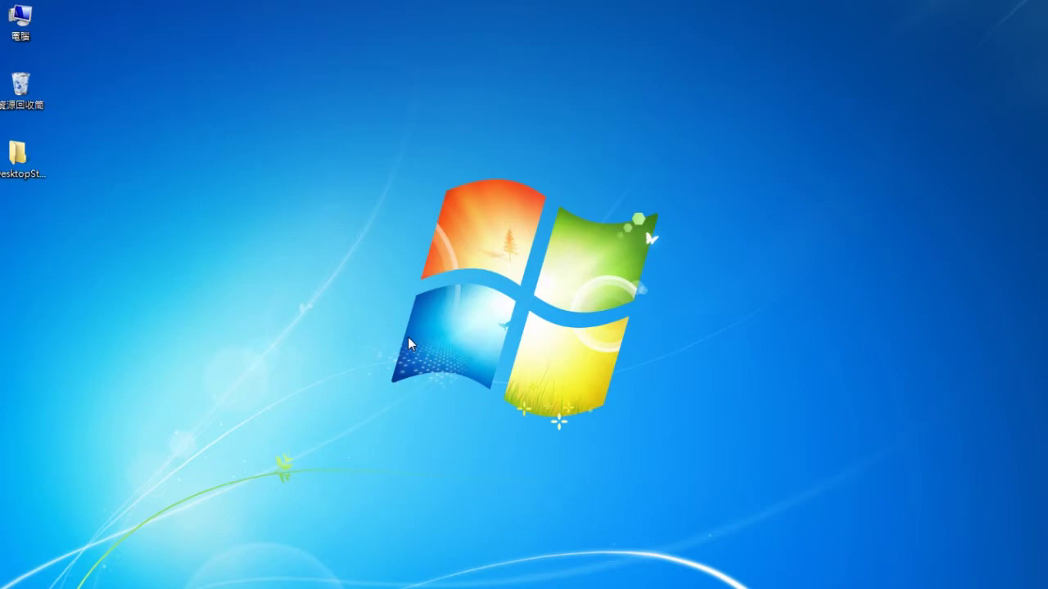
Open the Start menu to show the program list, including WebAccessMCMView.
{"action": "left_click", "coordinate": [15, 579]}
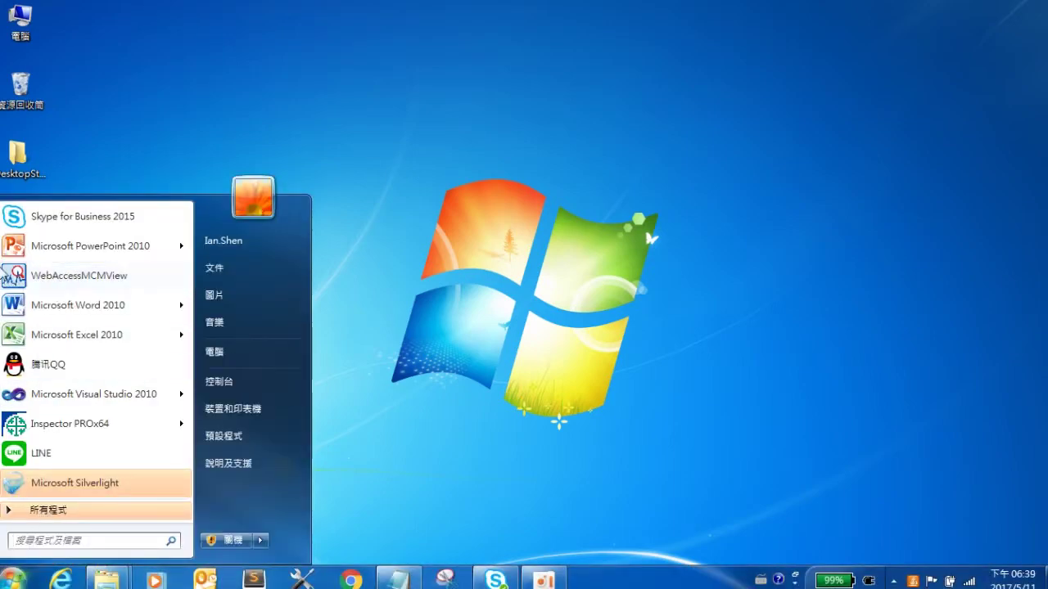
Launch WebAccessMCMView and log in with the Supervisor password to manage device server 172.17.8.125.
{"action": "left_click", "coordinate": [103, 280]}
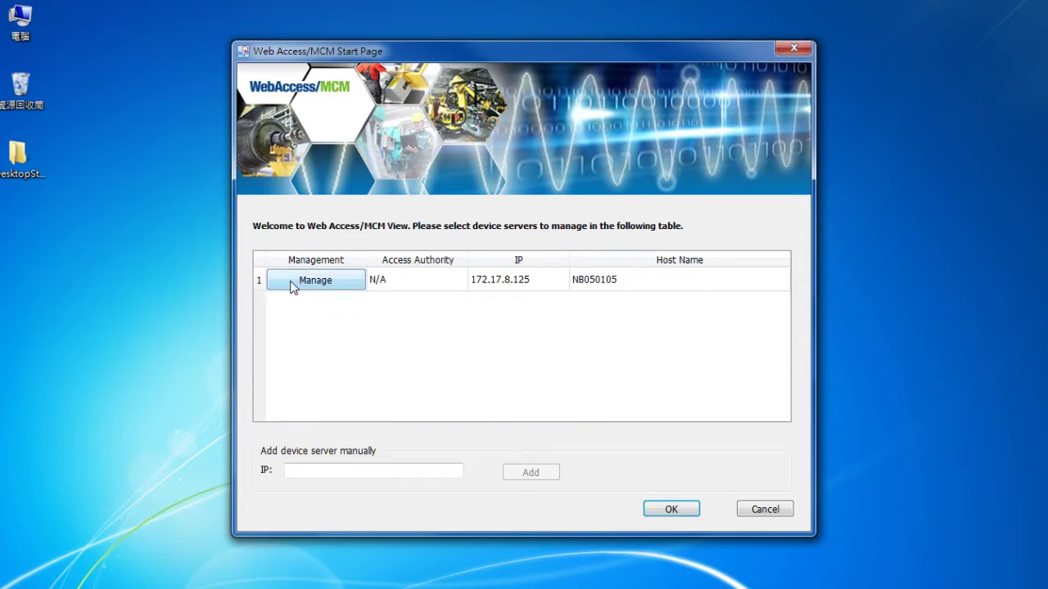
{"action": "left_click", "coordinate": [293, 282]}
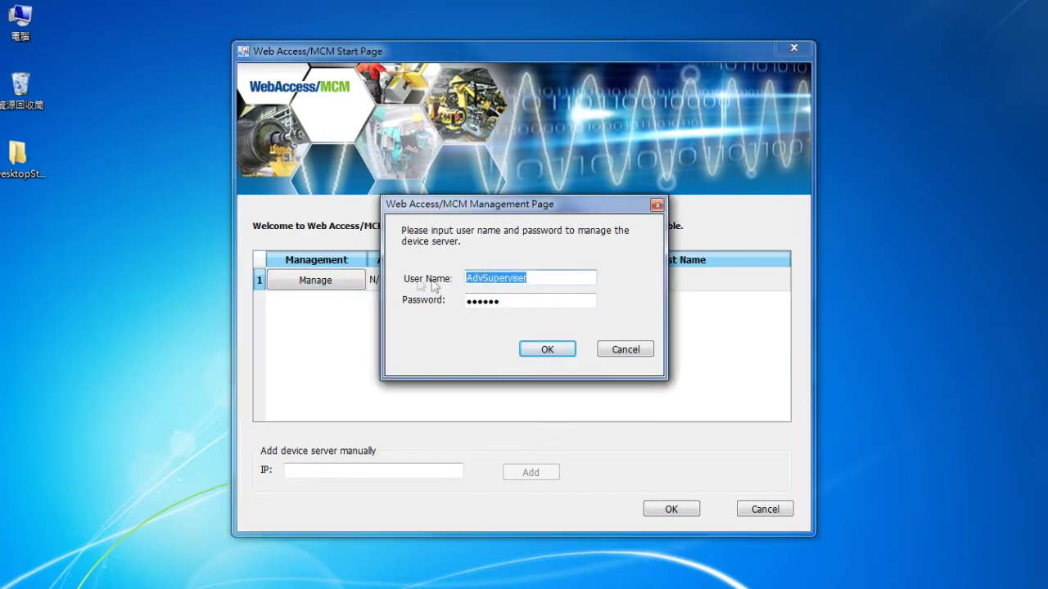
{"action": "key", "text": "Tab"}
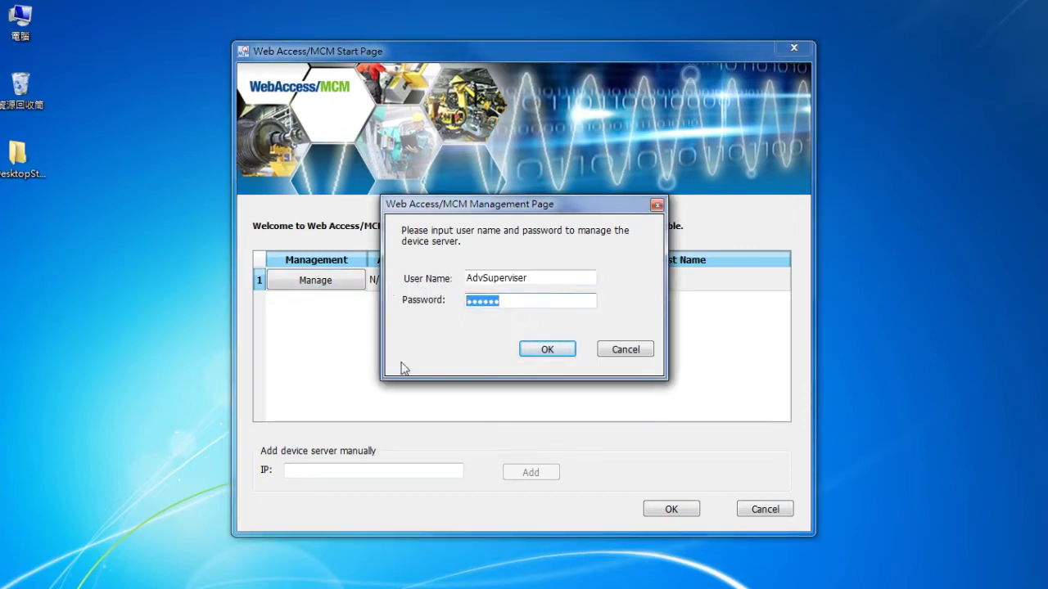
{"action": "type", "text": "123456"}
{"action": "key", "text": "Return"}
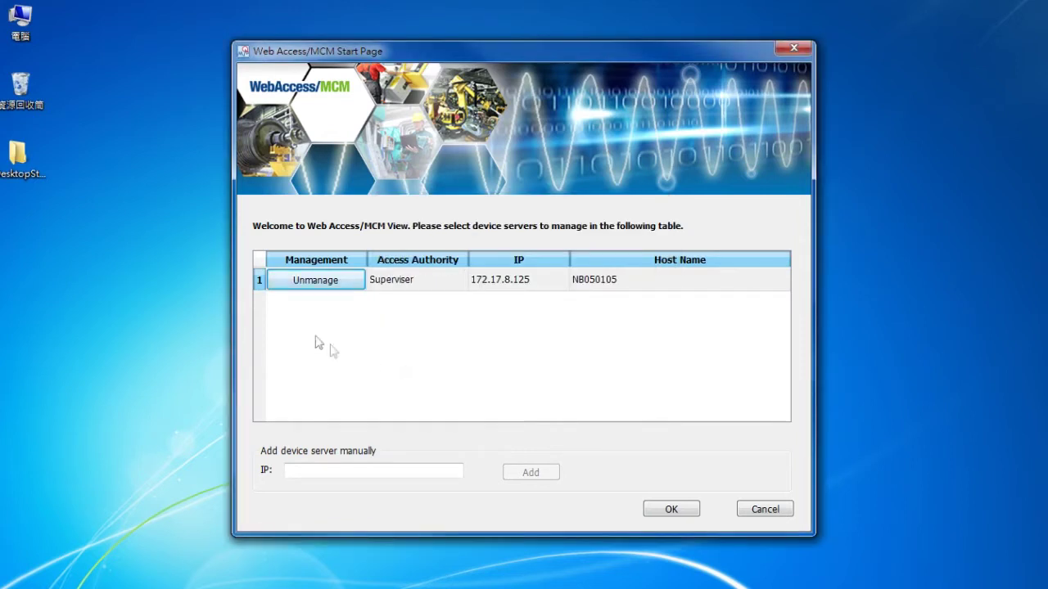
{"action": "left_click", "coordinate": [408, 281]}
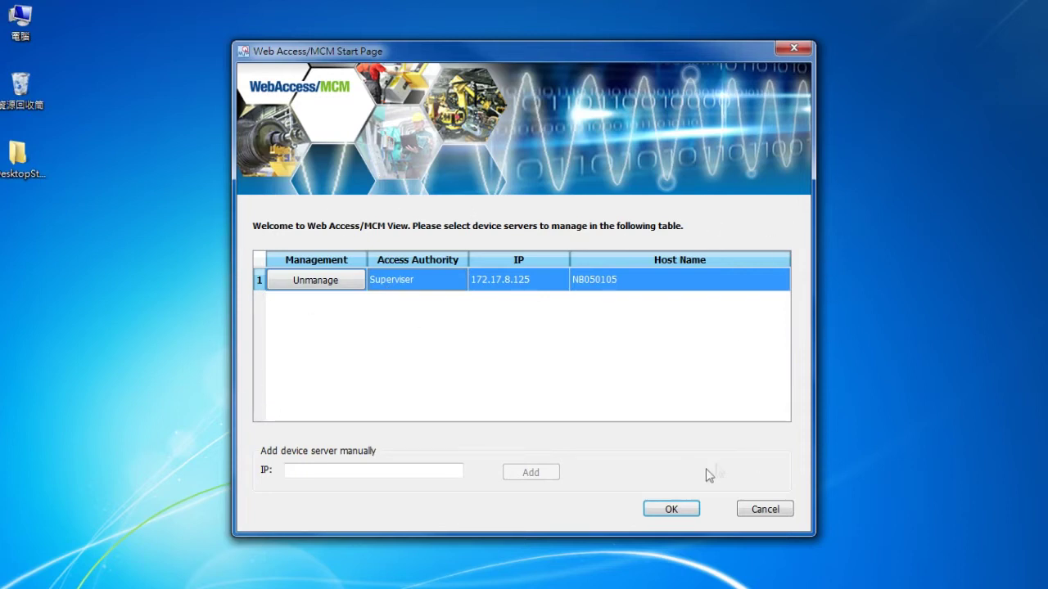
{"action": "left_click", "coordinate": [670, 505]}
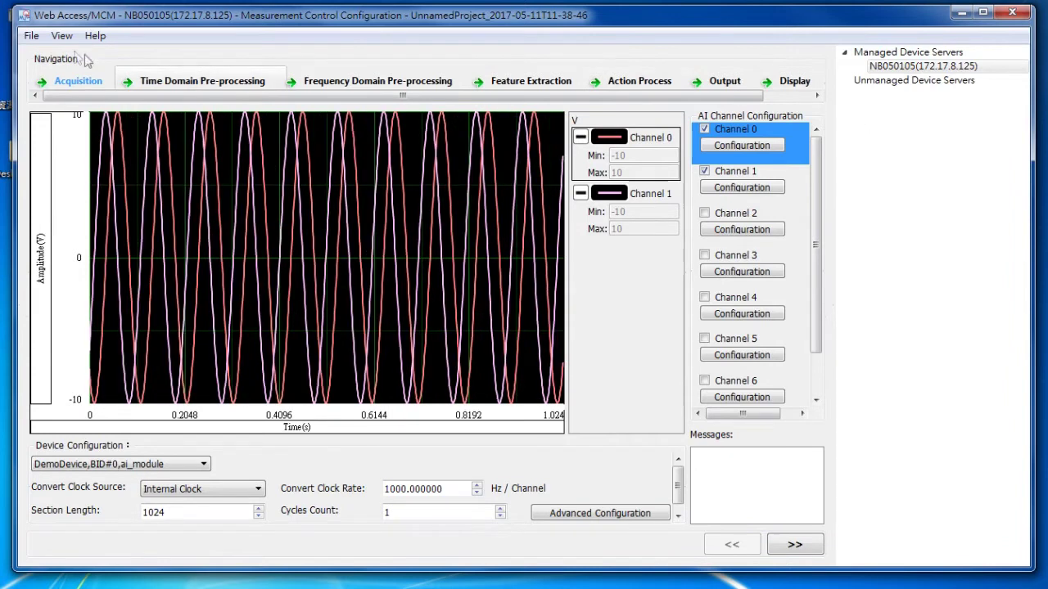
Create a new configuration project via File > Create New Configuration and view the device list.
{"action": "left_click", "coordinate": [31, 37]}
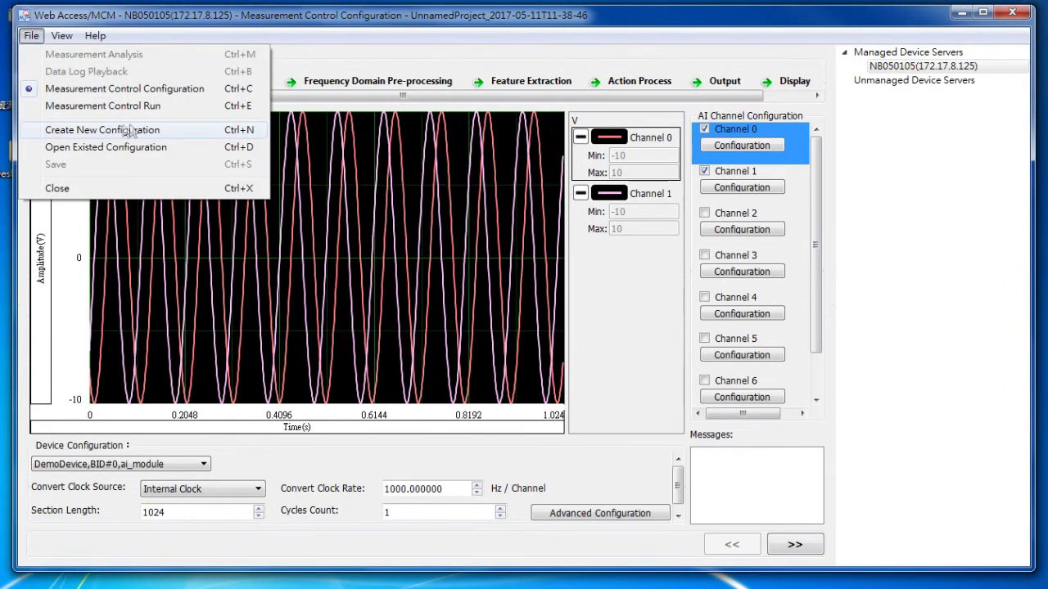
{"action": "left_click", "coordinate": [92, 132]}
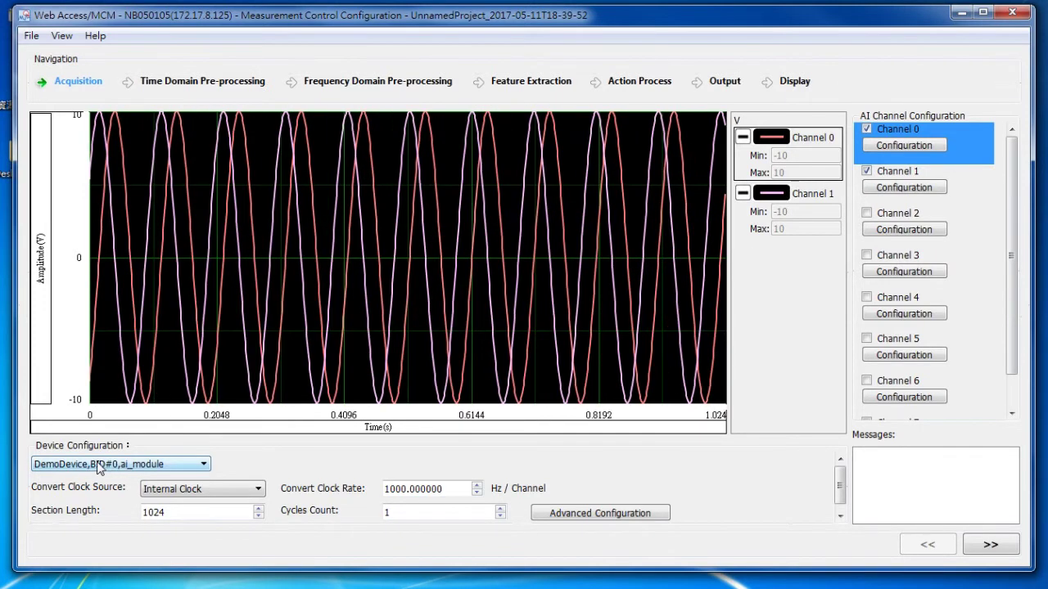
{"action": "left_click", "coordinate": [99, 465]}
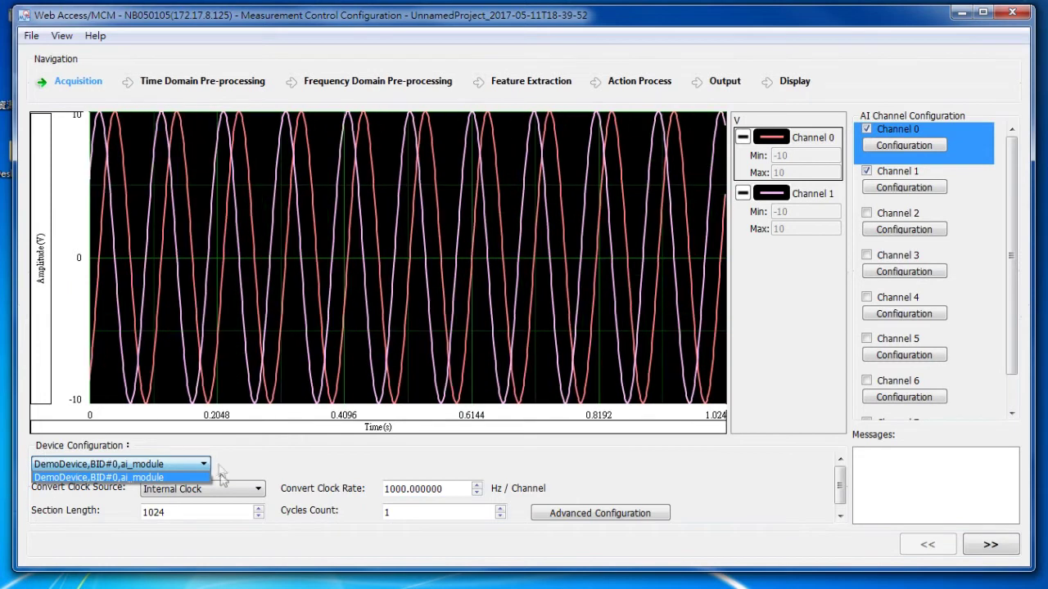
Keep DemoDevice,BID#0,ai_module and set the convert clock rate to 1024 Hz per channel.
{"action": "left_click", "coordinate": [65, 479]}
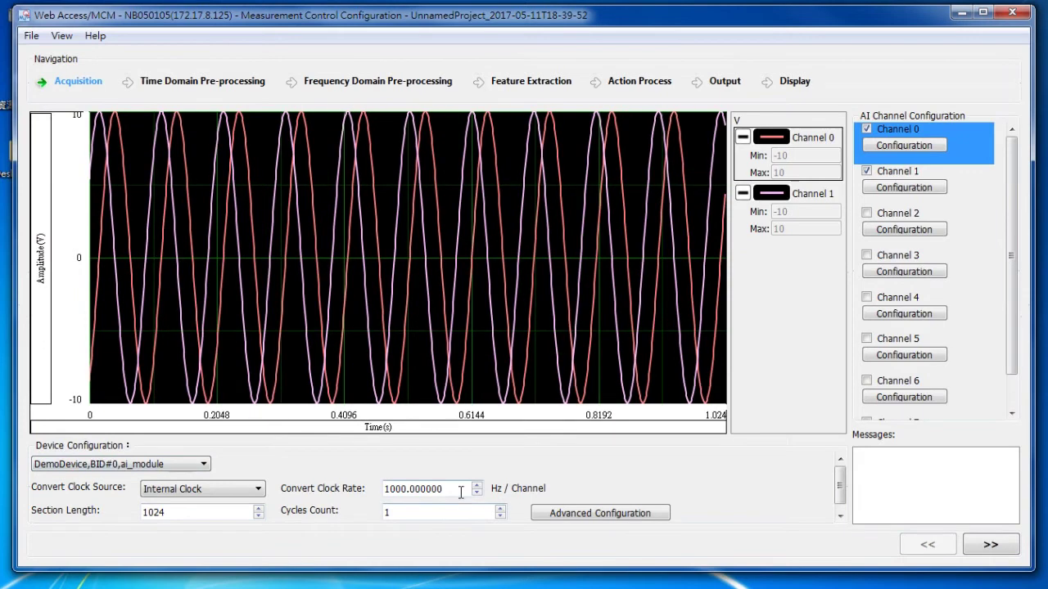
{"action": "left_click_drag", "start_coordinate": [460, 489], "coordinate": [256, 484]}
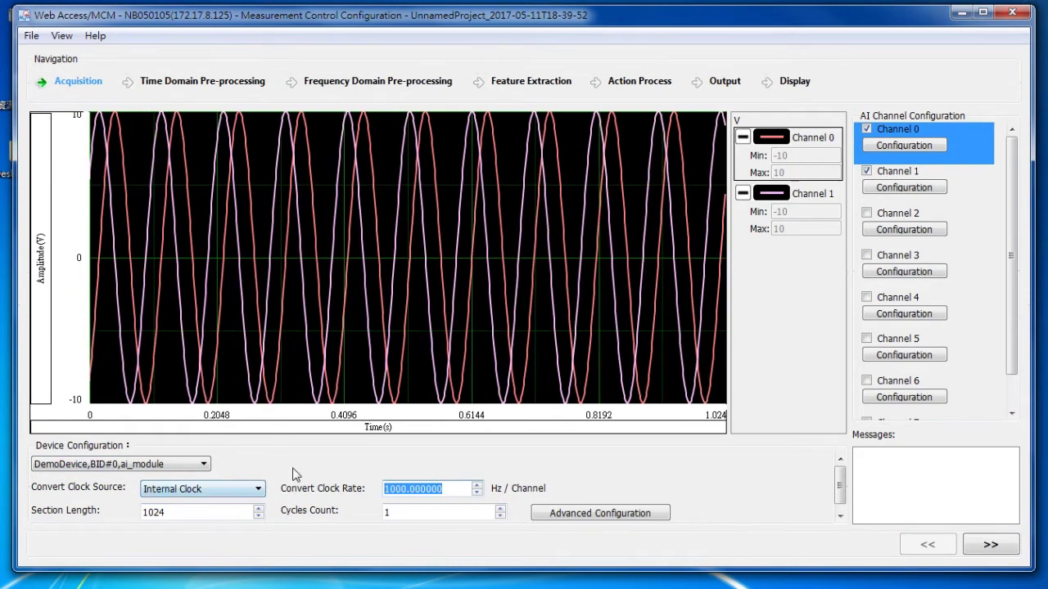
{"action": "type", "text": "10"}
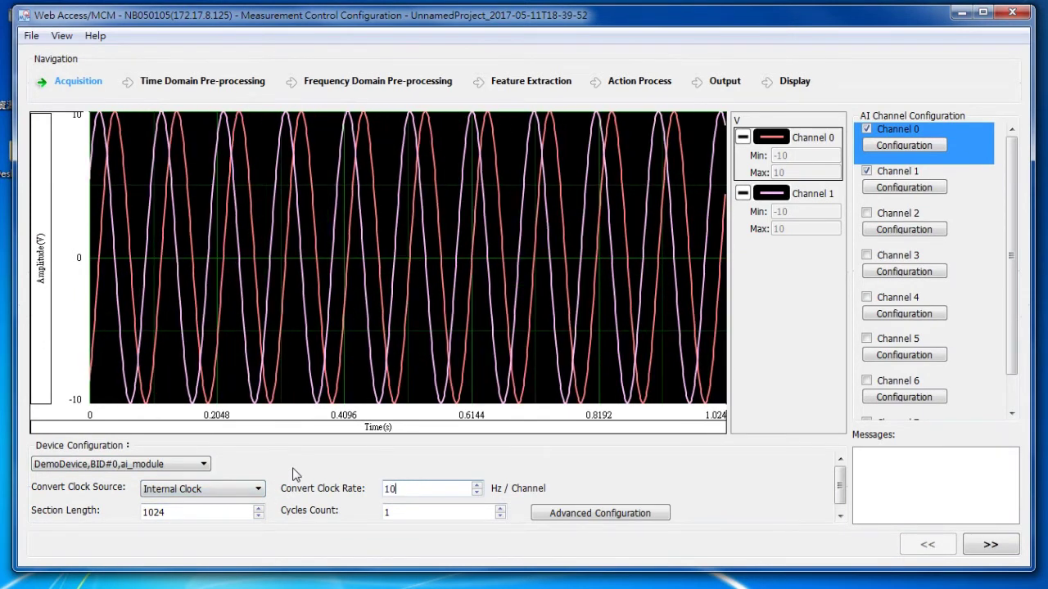
{"action": "type", "text": "24"}
{"action": "key", "text": "Return"}
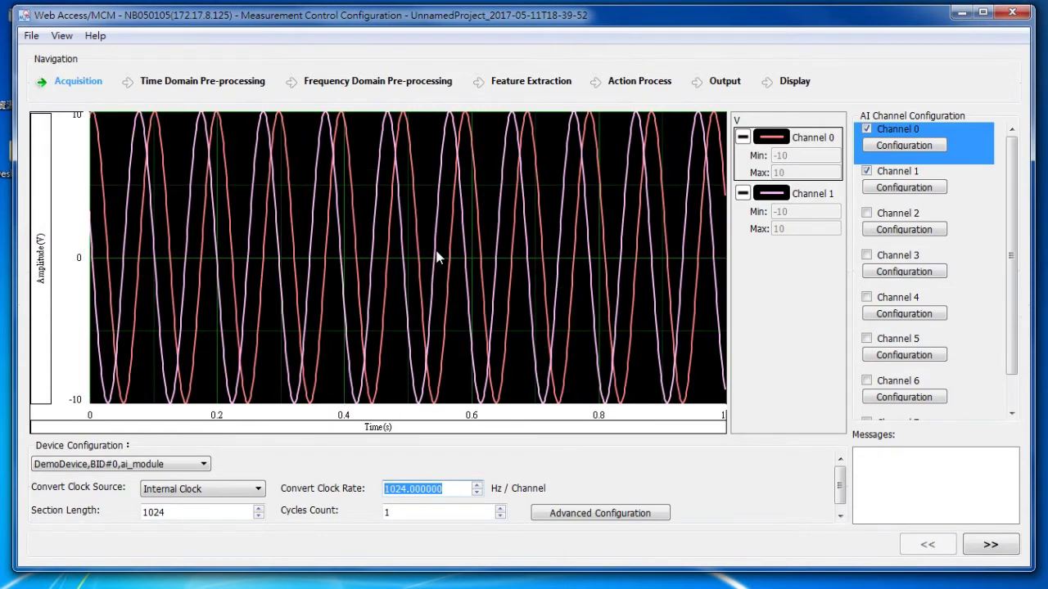
Accept the advanced trigger settings unchanged and enable acquisition on Channel 2.
{"action": "left_click", "coordinate": [593, 521]}
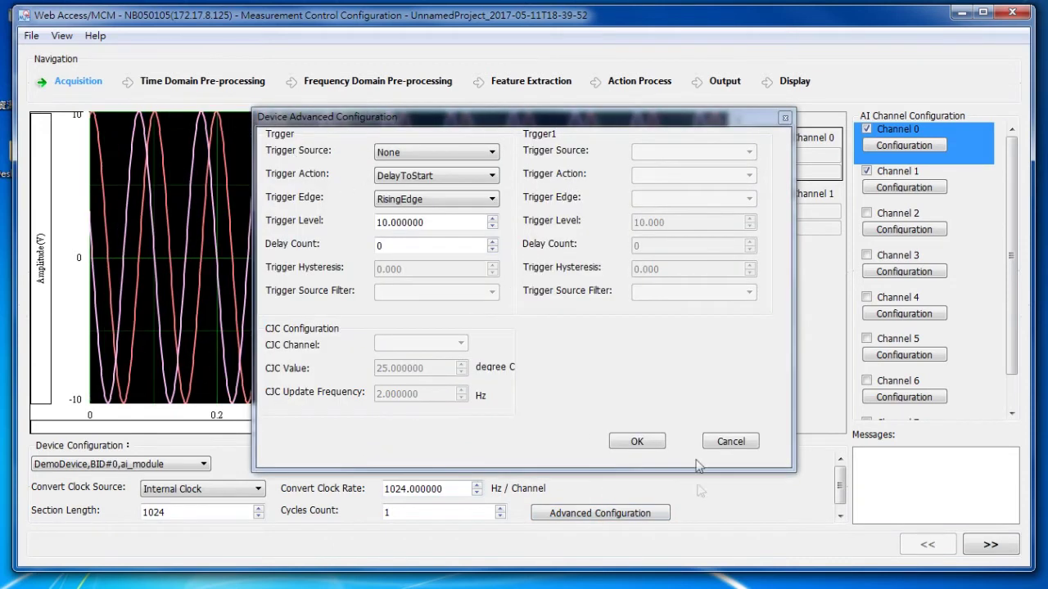
{"action": "left_click", "coordinate": [635, 443]}
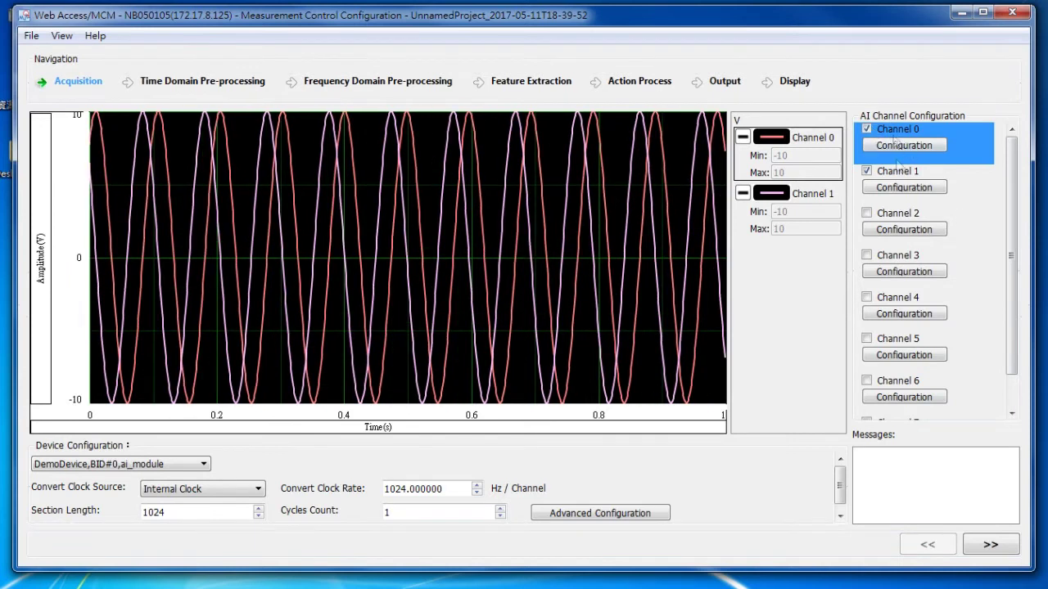
{"action": "left_click", "coordinate": [866, 214]}
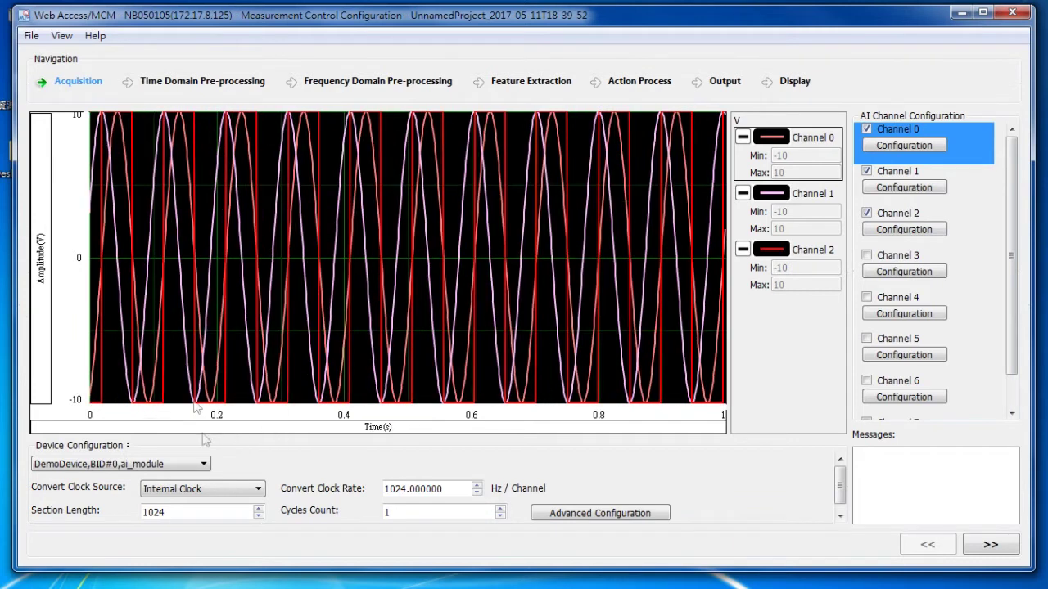
{"action": "left_click", "coordinate": [866, 214]}
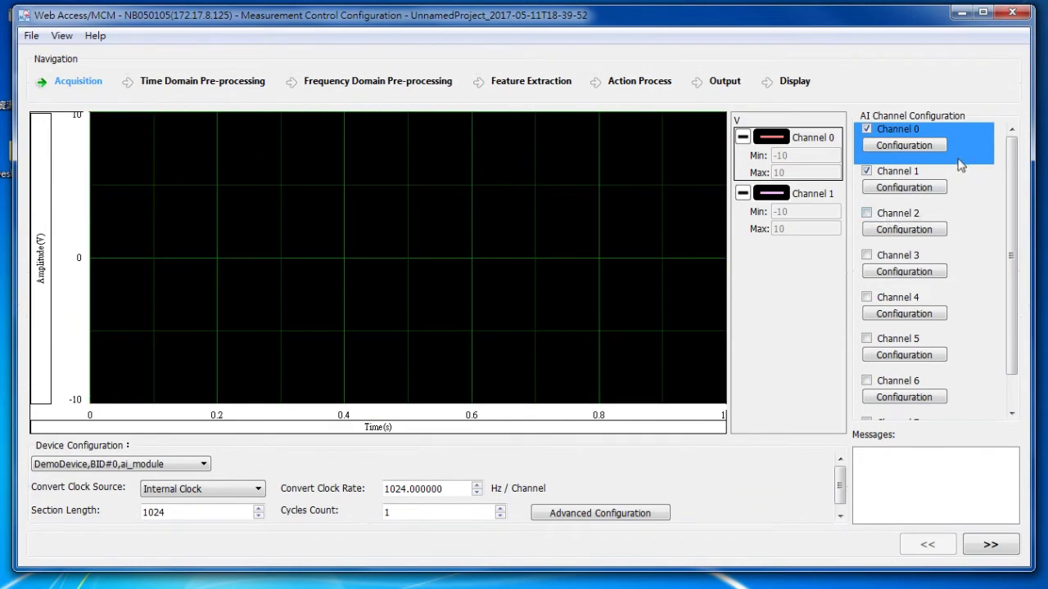
{"action": "left_click", "coordinate": [917, 147]}
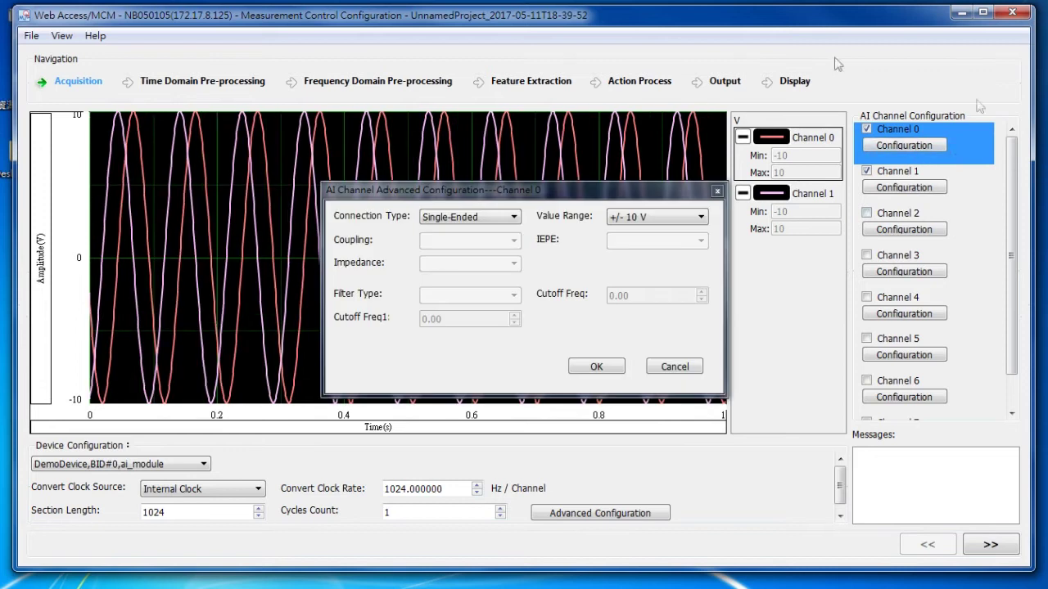
{"action": "left_click", "coordinate": [458, 218]}
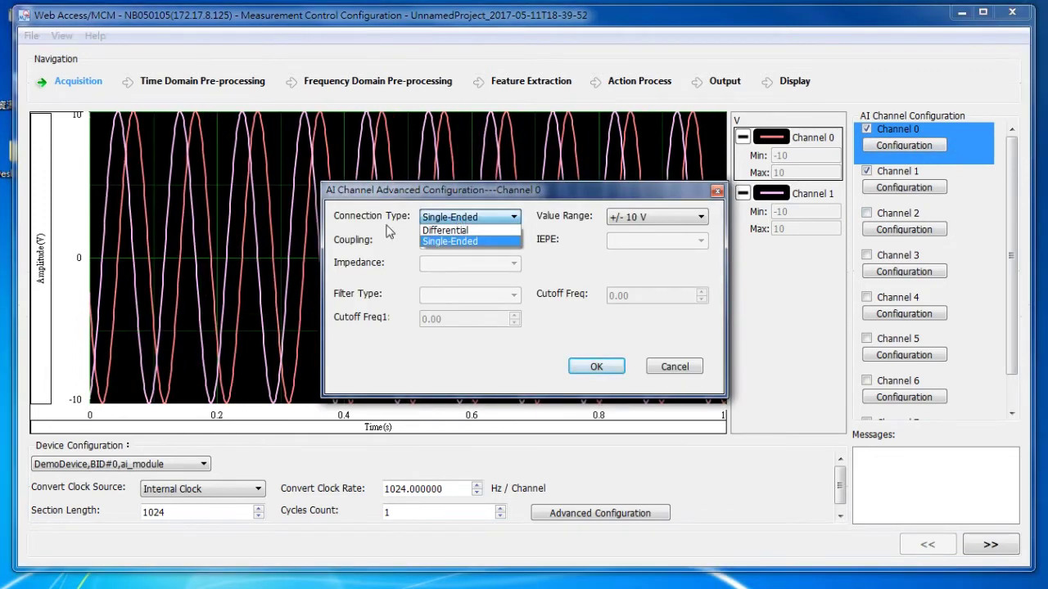
{"action": "left_click", "coordinate": [450, 241]}
{"action": "left_click", "coordinate": [655, 217]}
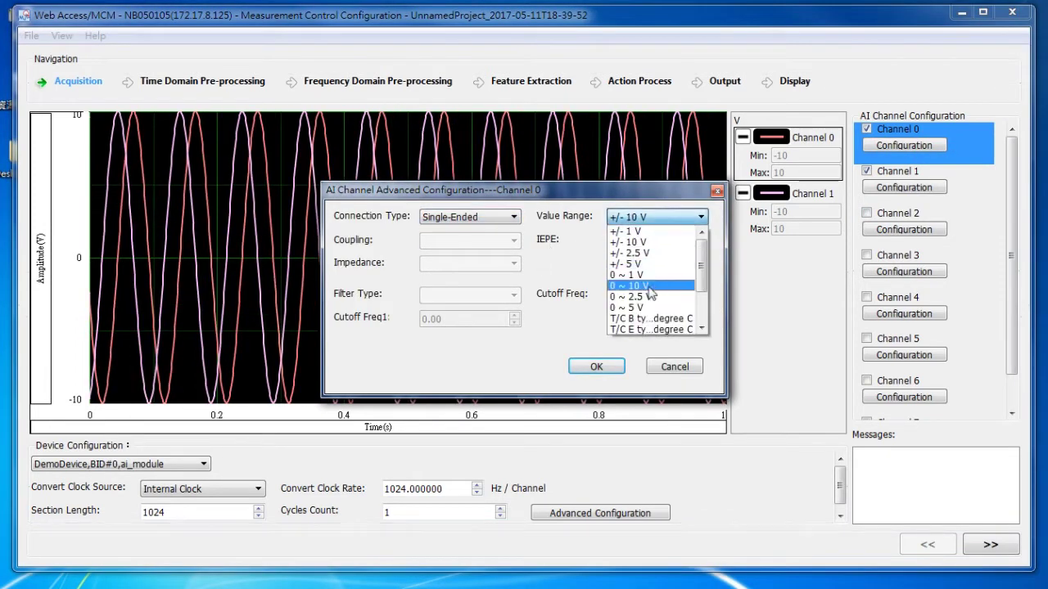
{"action": "left_click", "coordinate": [522, 296]}
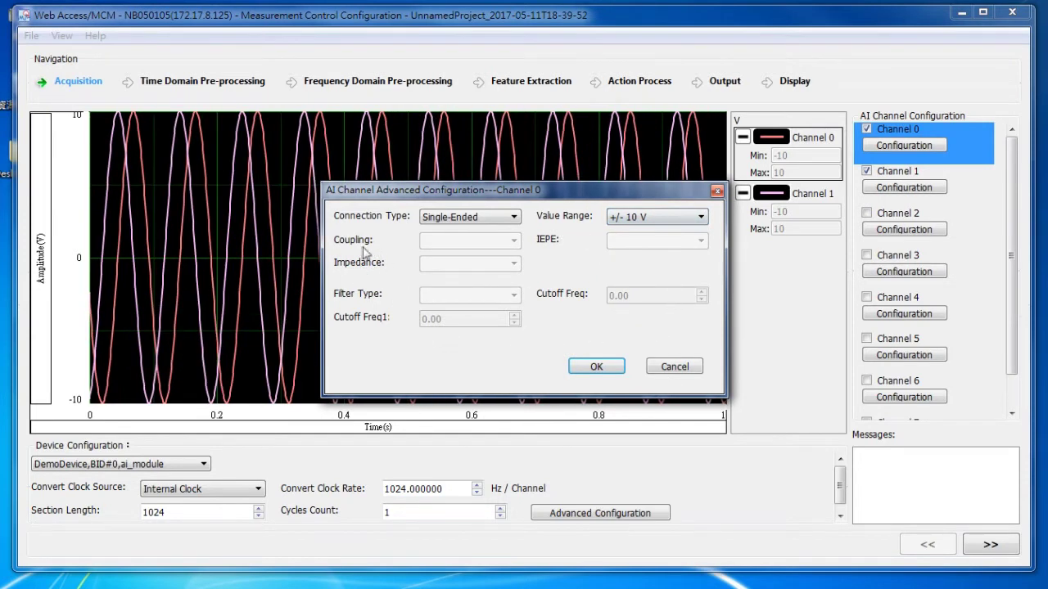
{"action": "left_click", "coordinate": [596, 366]}
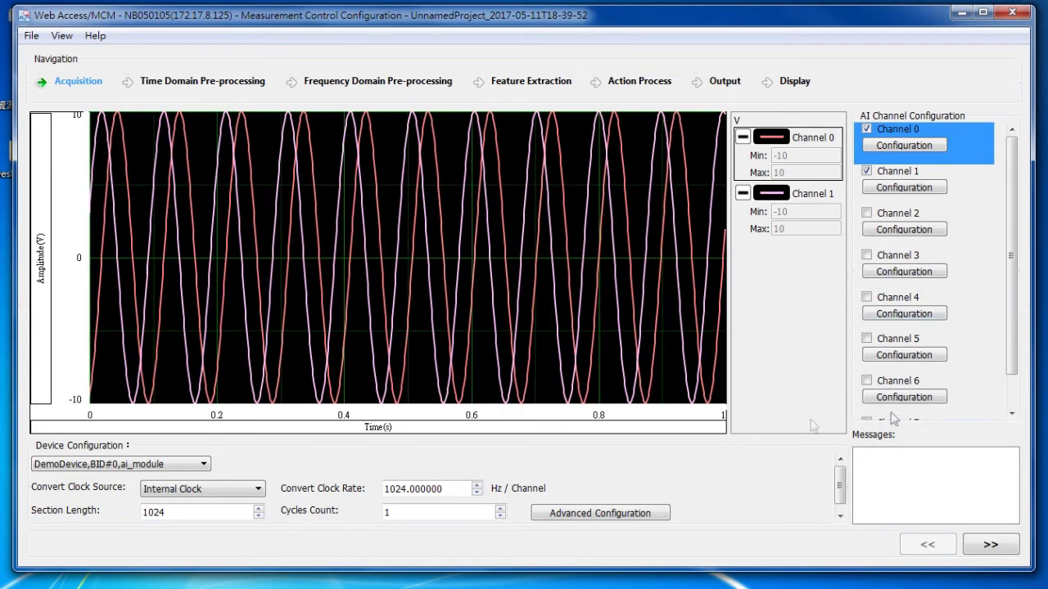
In Time Domain Pre-processing, apply a Moving average of width 2 to Ch0.
{"action": "left_click", "coordinate": [991, 544]}
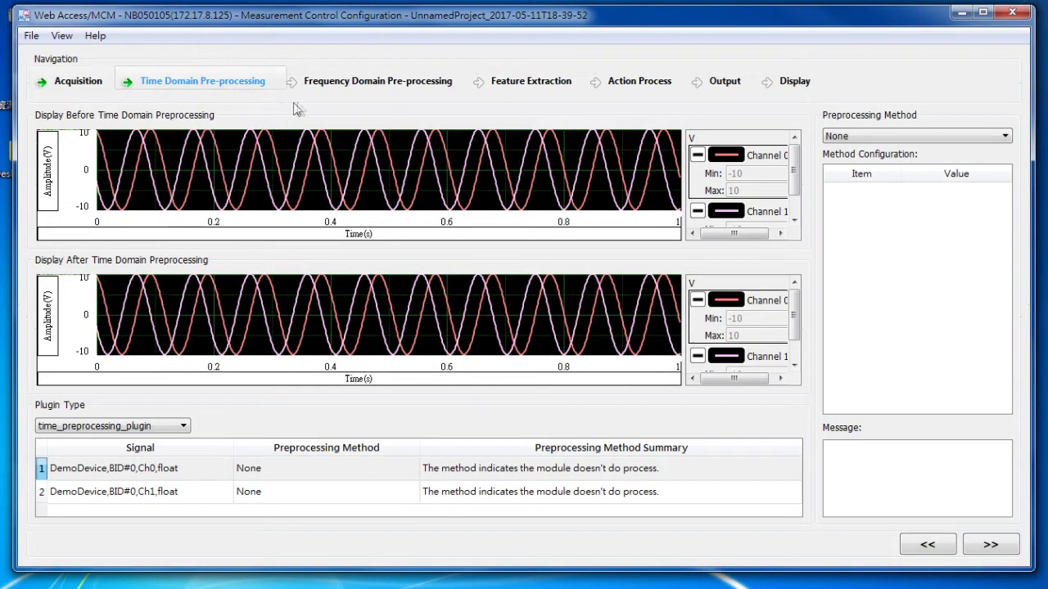
{"action": "left_click", "coordinate": [102, 463]}
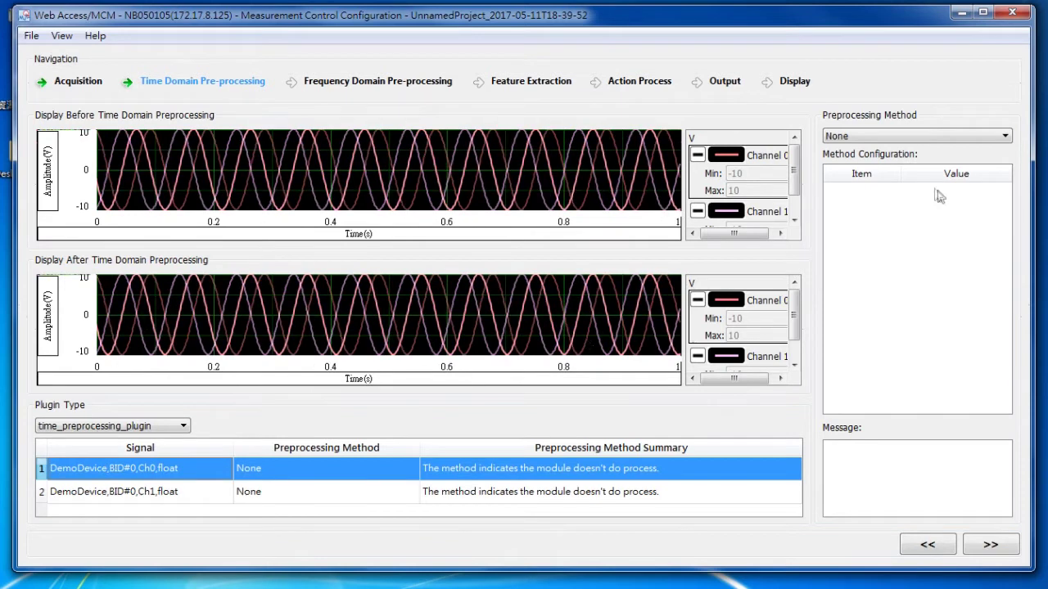
{"action": "left_click", "coordinate": [866, 136]}
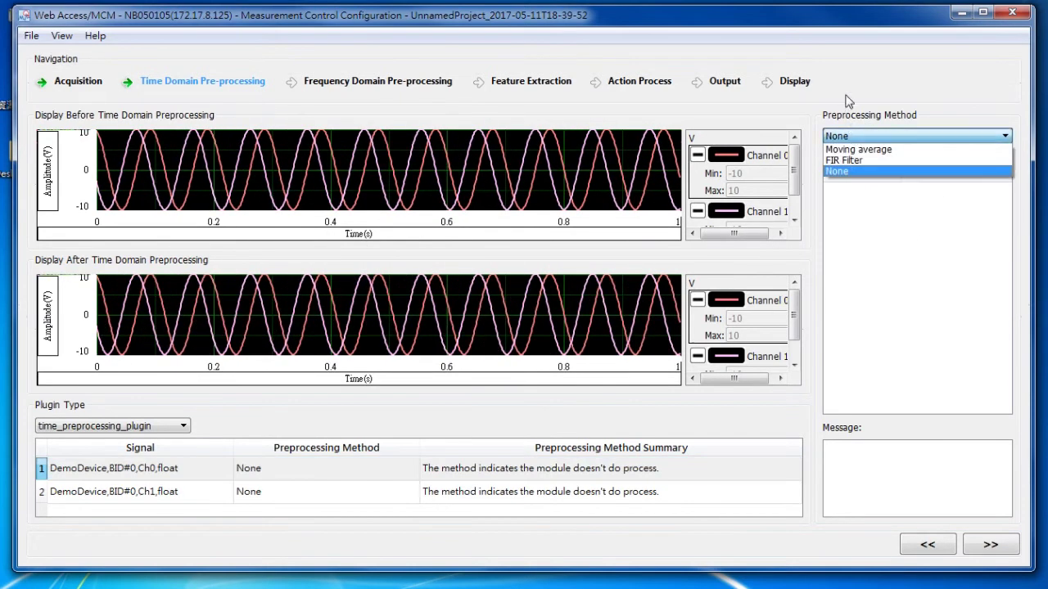
{"action": "left_click", "coordinate": [860, 150]}
{"action": "left_click", "coordinate": [890, 201]}
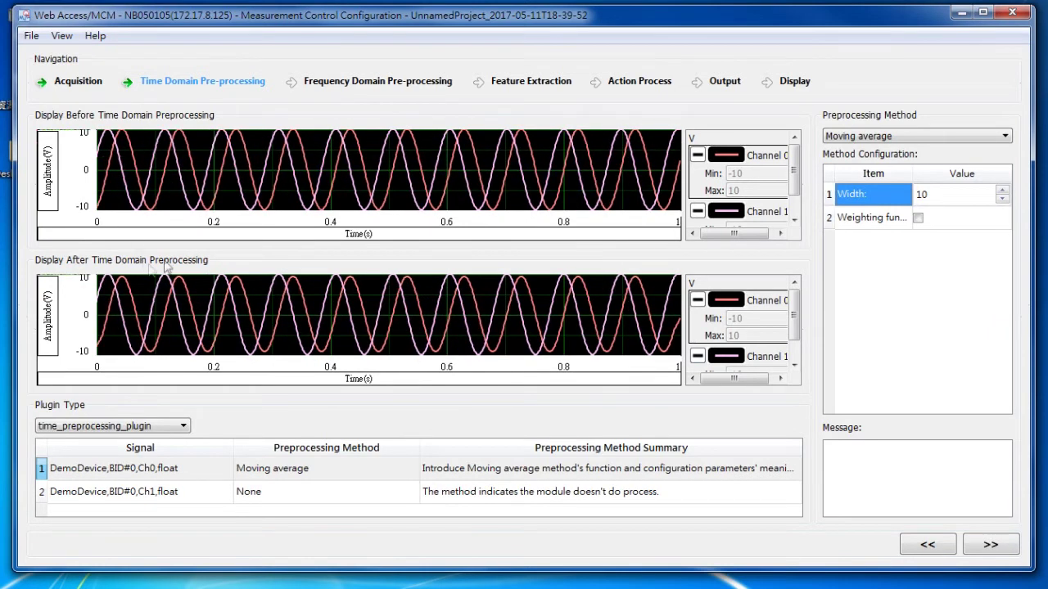
{"action": "left_click", "coordinate": [977, 201]}
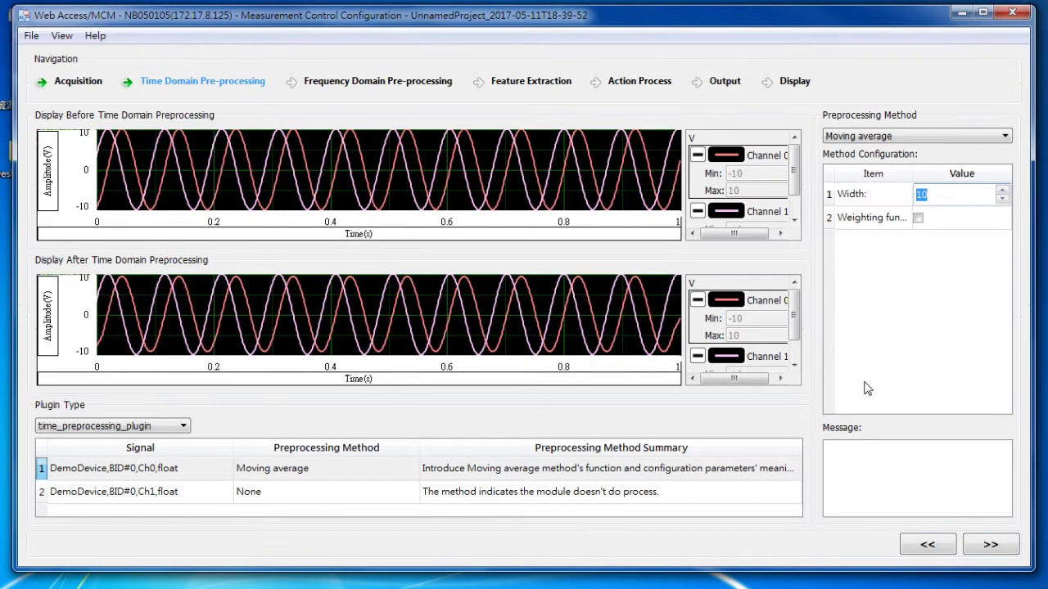
{"action": "type", "text": "2"}
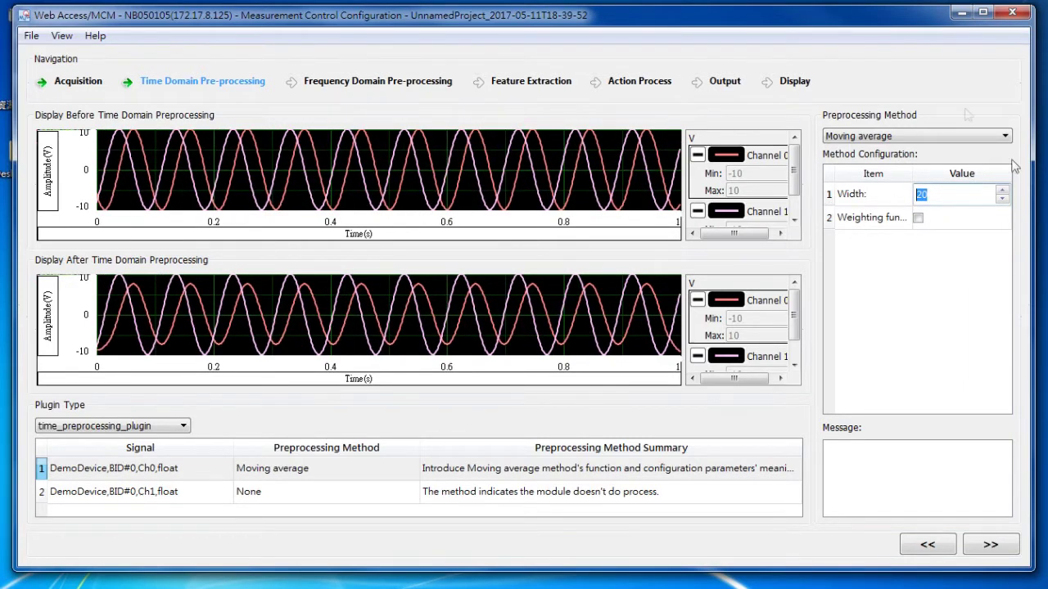
Give Ch1 a HighPass FIR Filter (200–400, order 4).
{"action": "left_click", "coordinate": [331, 494]}
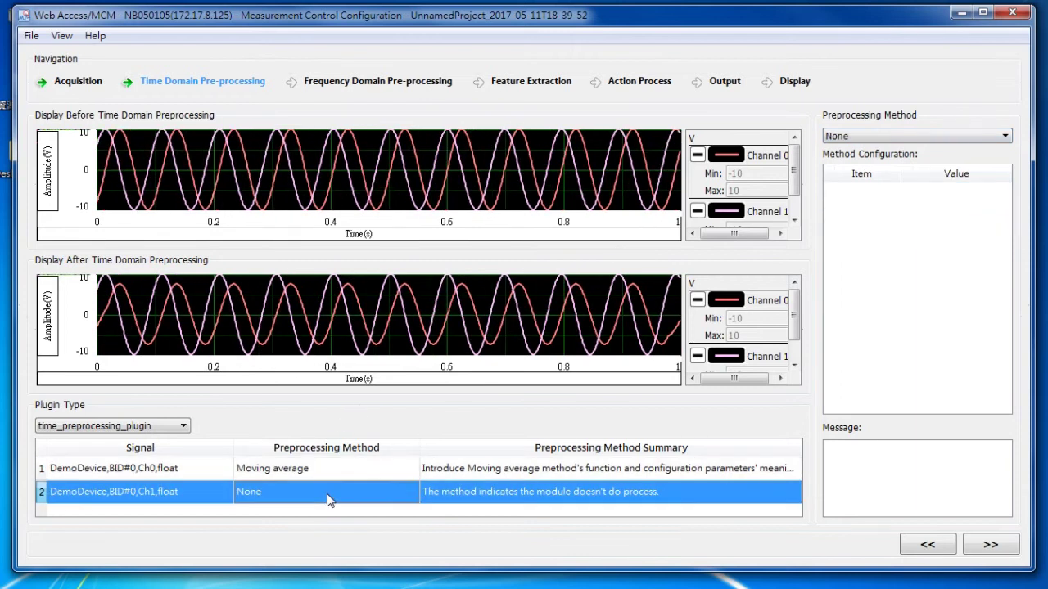
{"action": "left_click", "coordinate": [877, 138]}
{"action": "left_click", "coordinate": [881, 159]}
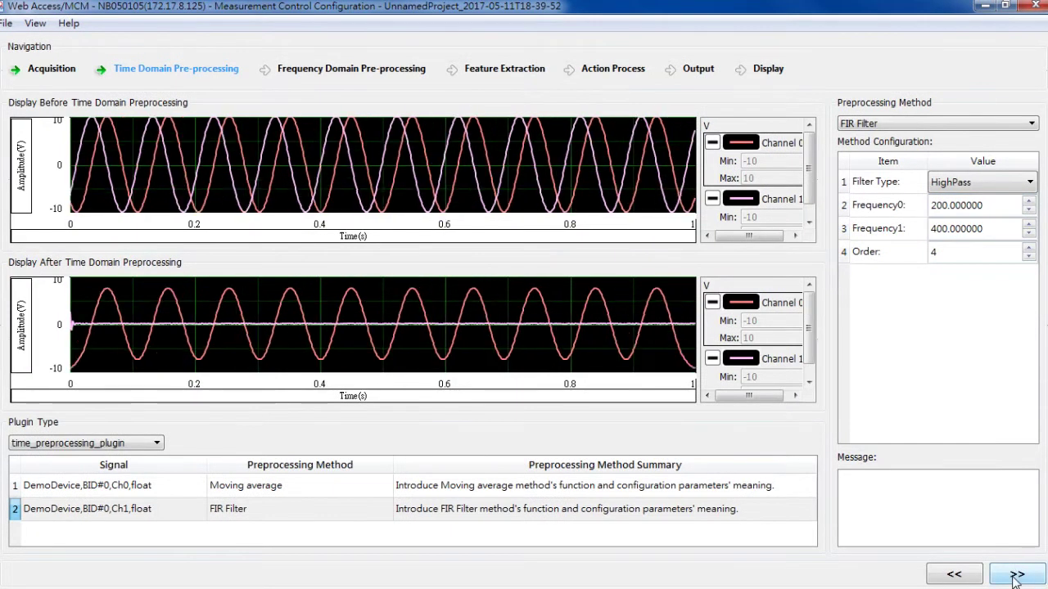
{"action": "left_click", "coordinate": [1015, 576]}
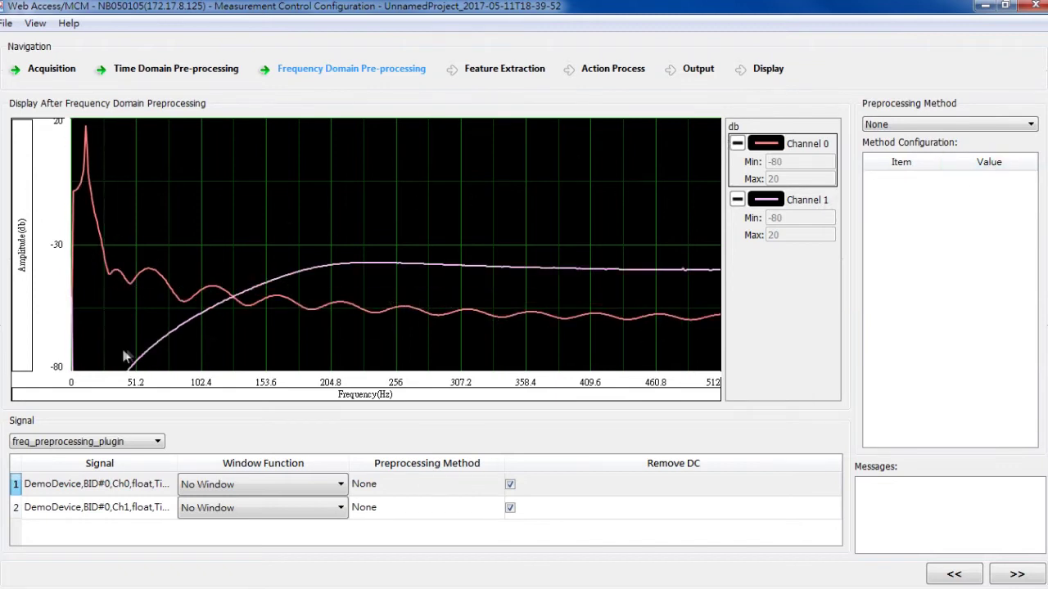
Apply a 7-term Blackman-Harris window to Ch0, leaving its preprocessing method at None.
{"action": "left_click", "coordinate": [256, 490]}
{"action": "left_click", "coordinate": [251, 503]}
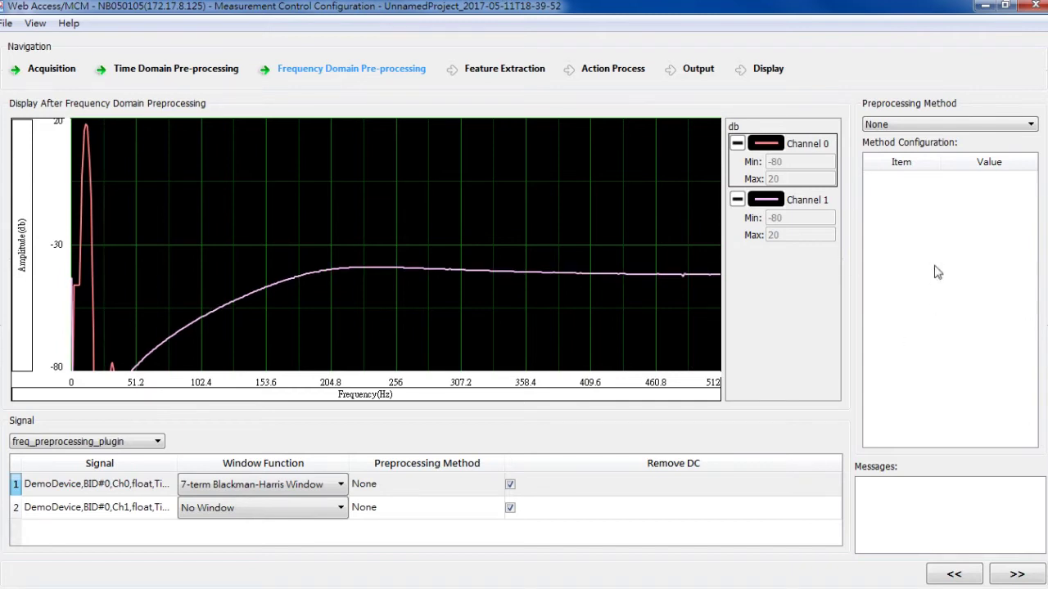
{"action": "left_click", "coordinate": [942, 125]}
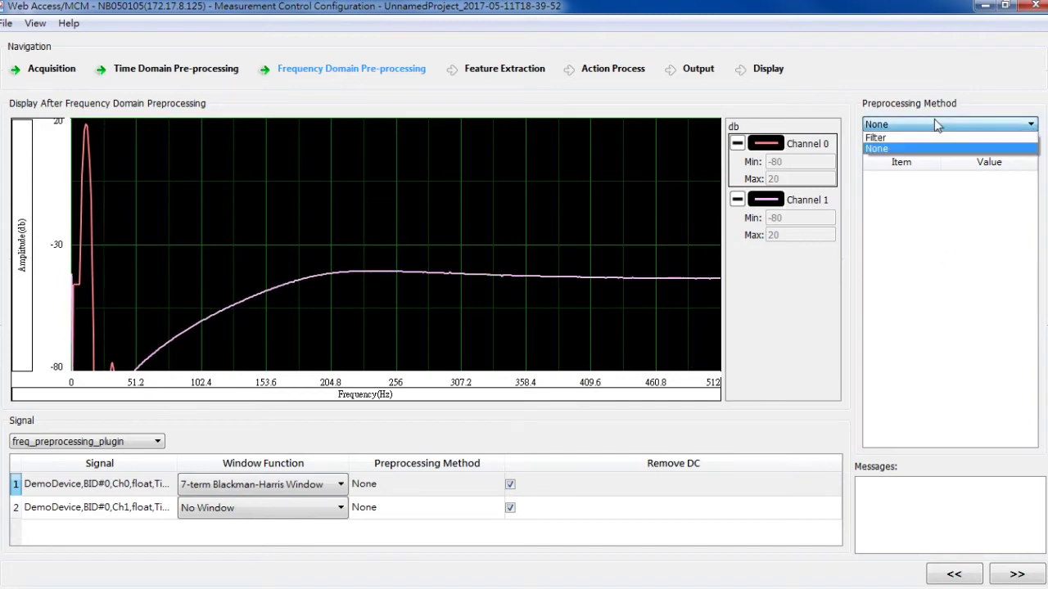
{"action": "left_click", "coordinate": [783, 98]}
Set Ch1's frequency-domain preprocessing method to Filter (HighPass 200–400, order 4).
{"action": "left_click", "coordinate": [117, 507]}
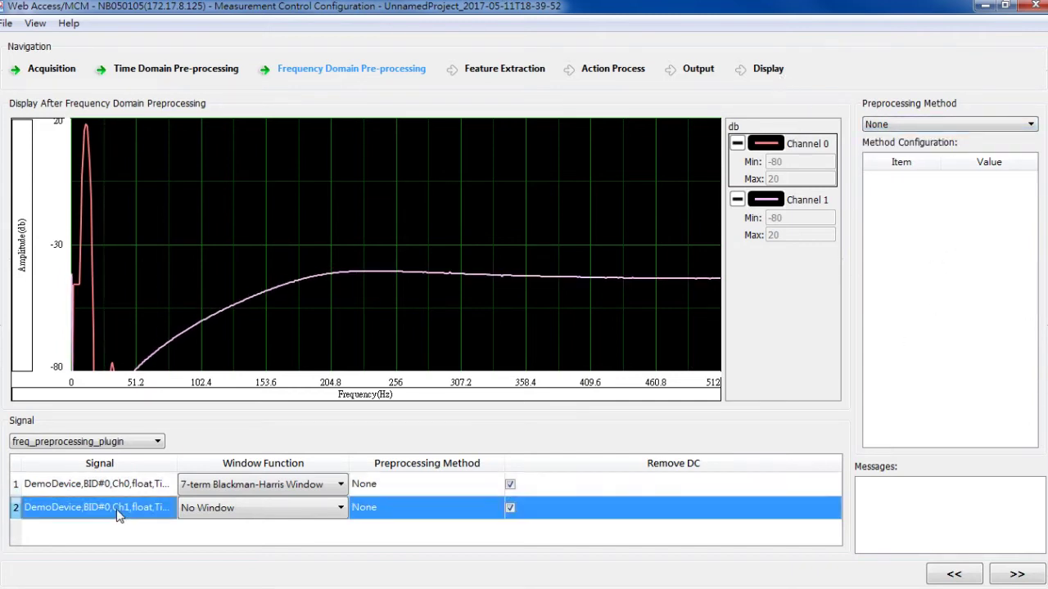
{"action": "left_click", "coordinate": [888, 124]}
{"action": "left_click", "coordinate": [900, 137]}
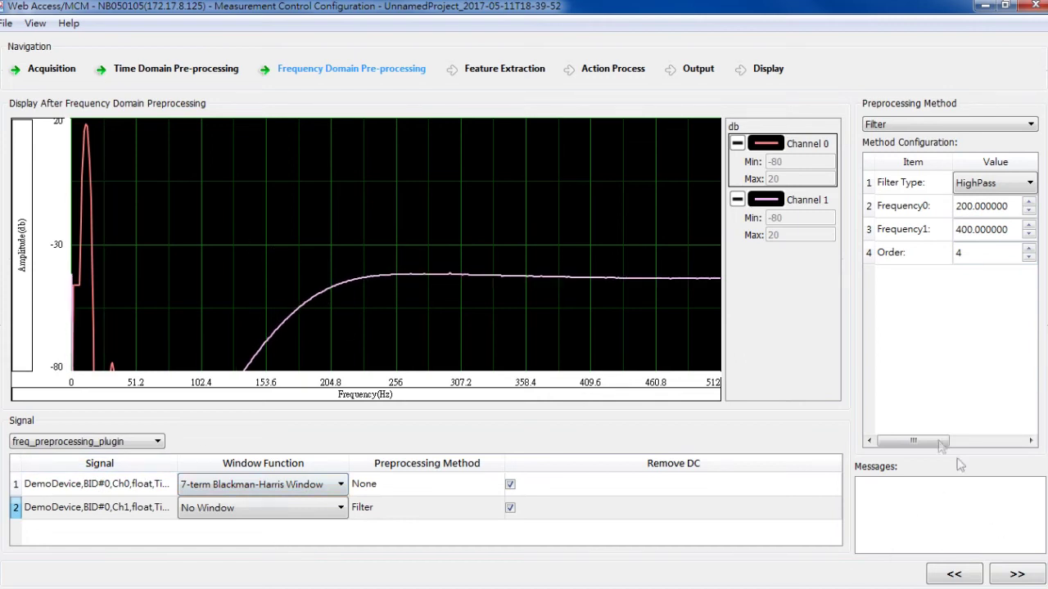
In Feature Extraction, compute Magnitude and FFT_Frequency for Ch0 and enlarge the Computed Features table.
{"action": "left_click", "coordinate": [1015, 575]}
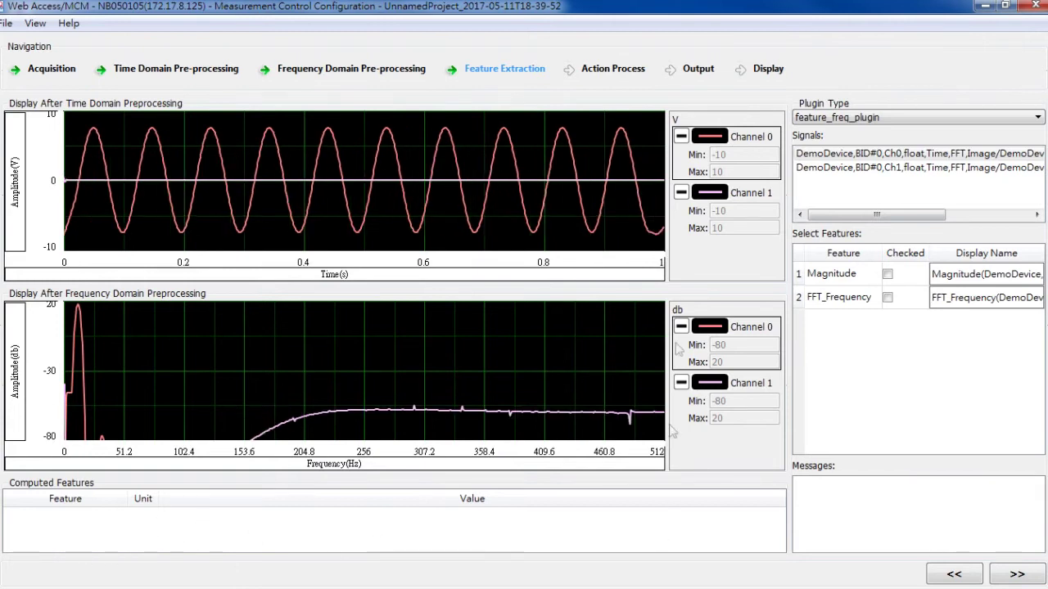
{"action": "left_click", "coordinate": [824, 156]}
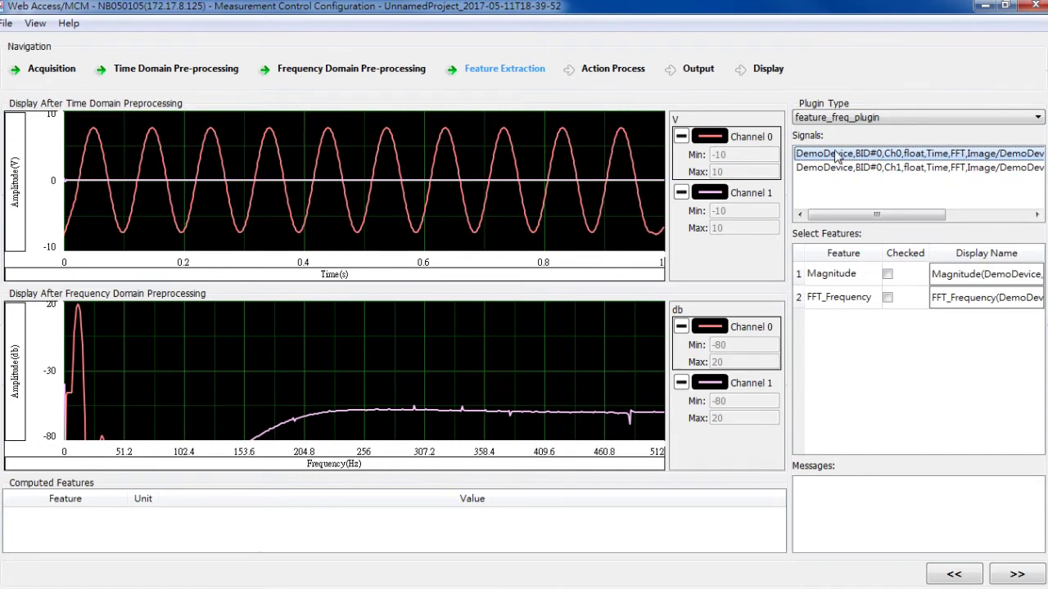
{"action": "left_click", "coordinate": [834, 275]}
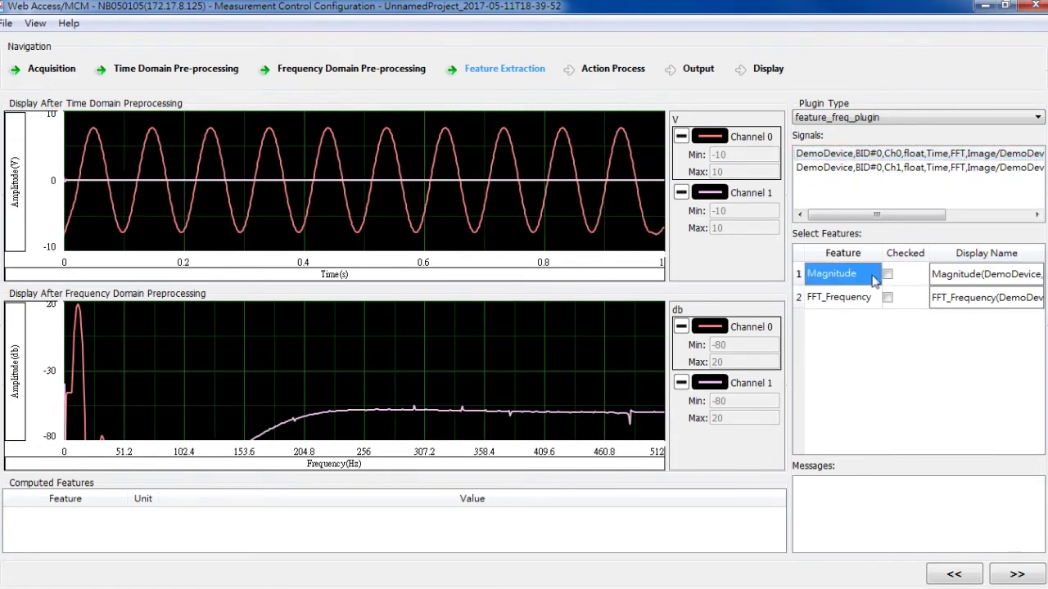
{"action": "left_click", "coordinate": [838, 299]}
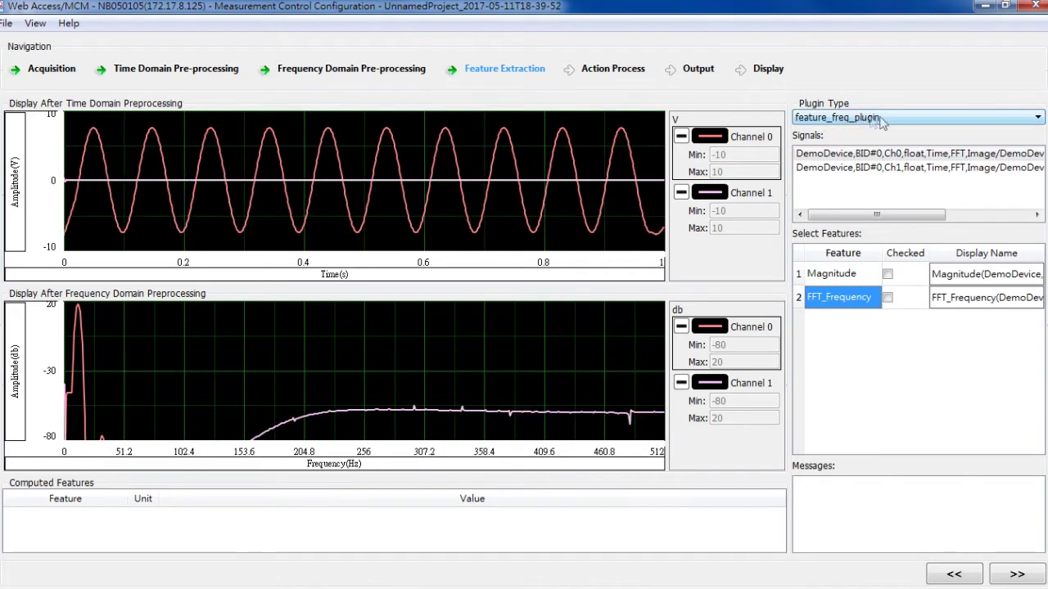
{"action": "left_click", "coordinate": [888, 275]}
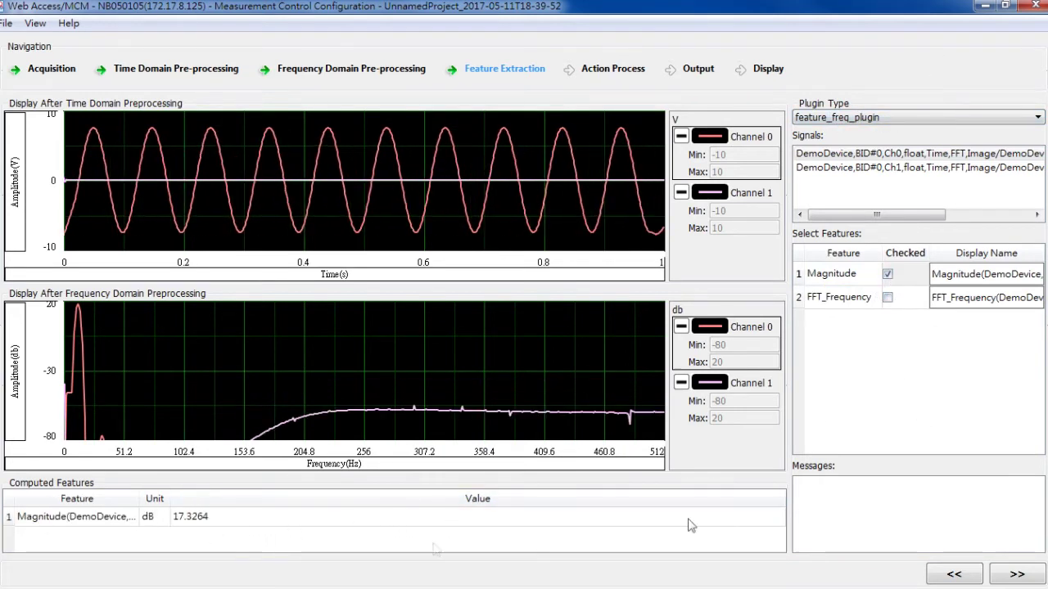
{"action": "left_click", "coordinate": [889, 299]}
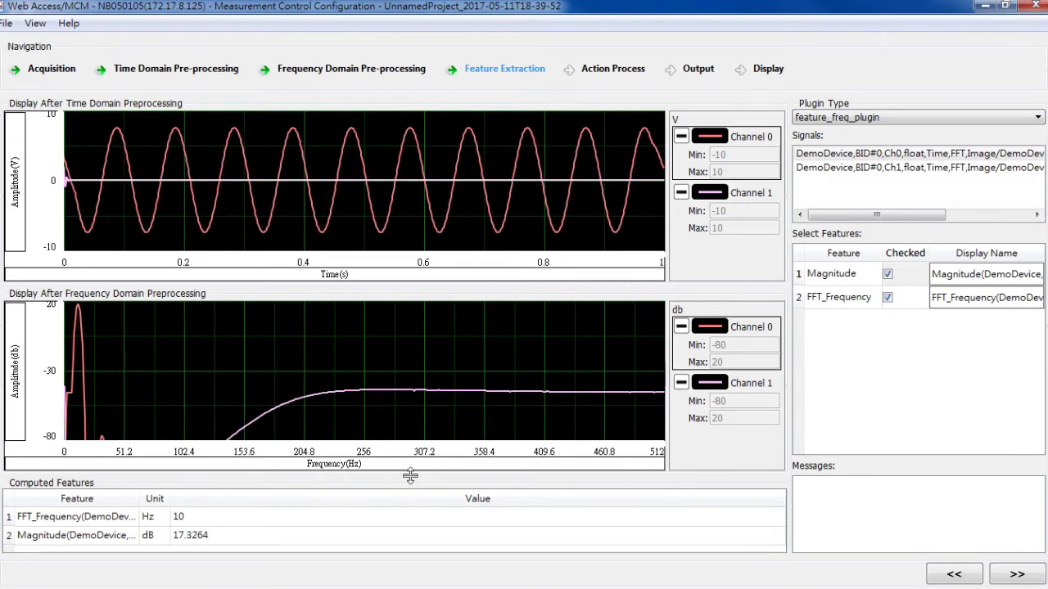
{"action": "left_click_drag", "start_coordinate": [409, 483], "coordinate": [414, 401]}
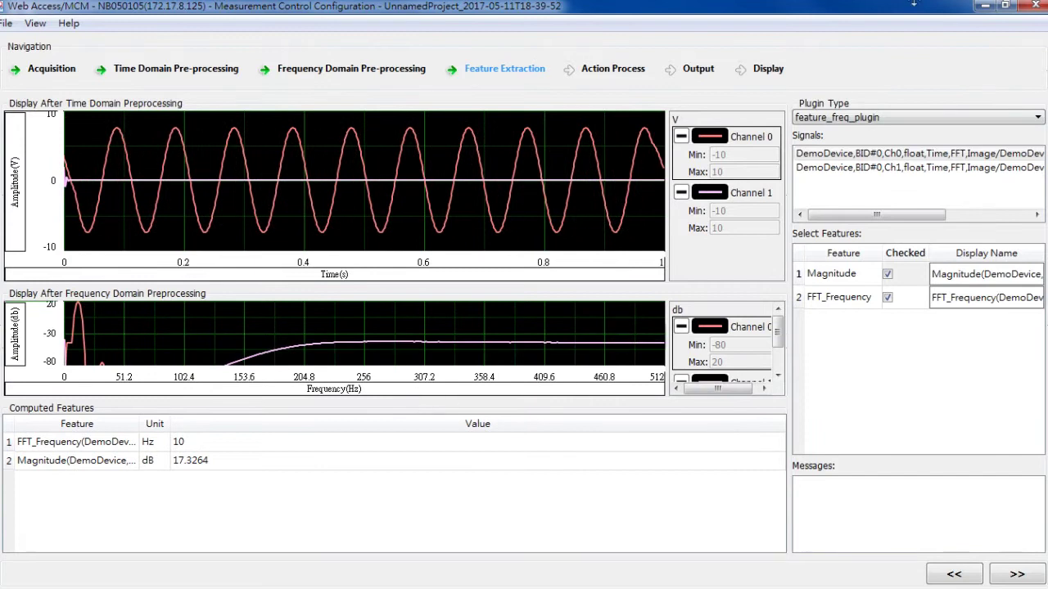
Compute Magnitude and FFT_Frequency for Ch1 as well.
{"action": "left_click", "coordinate": [866, 171]}
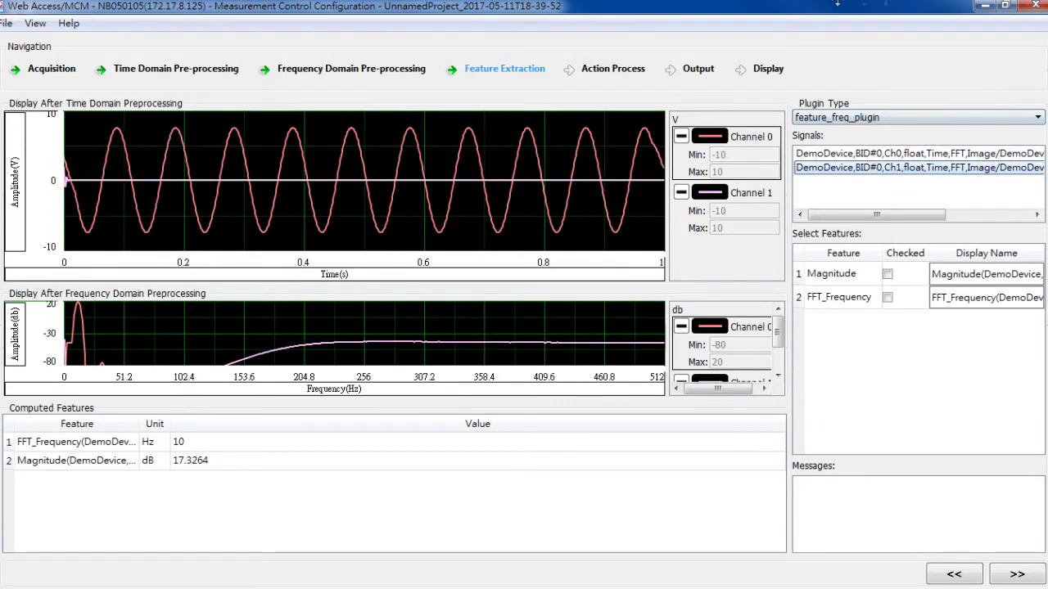
{"action": "left_click", "coordinate": [888, 275]}
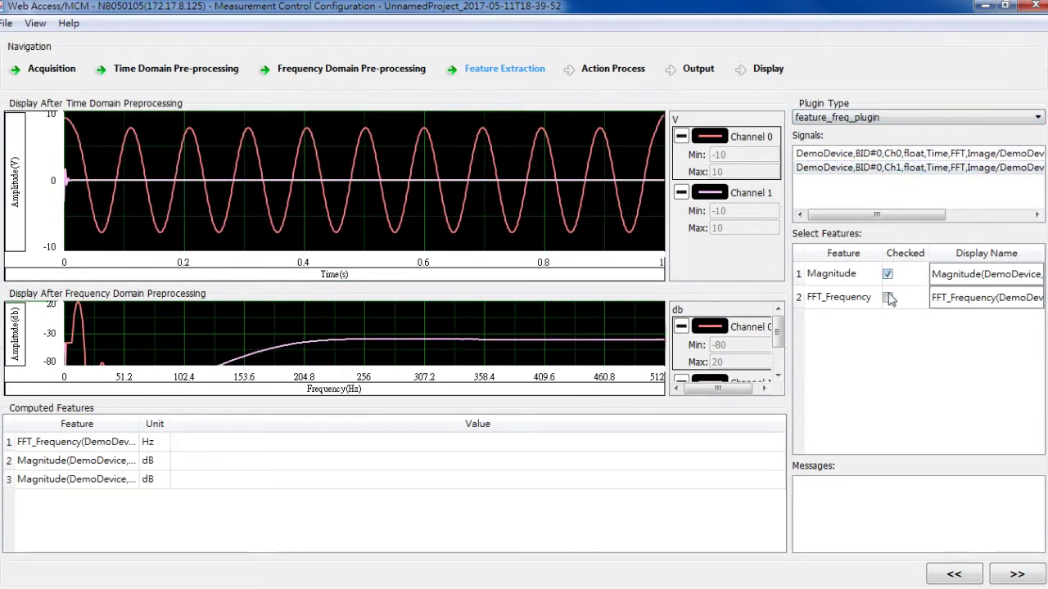
{"action": "left_click", "coordinate": [887, 298]}
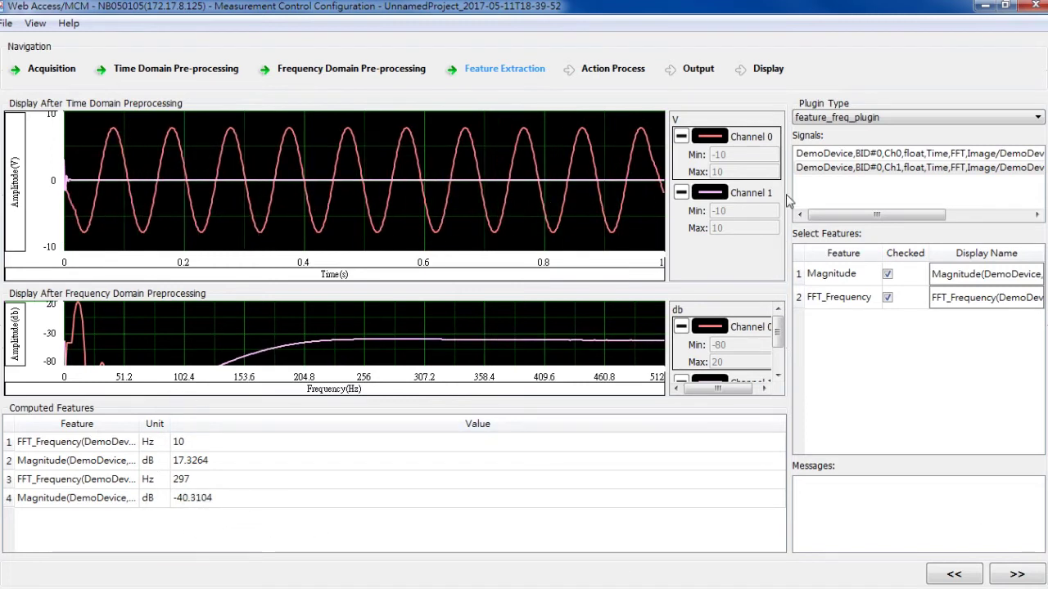
Replace Ch1's Magnitude display name with magCh1 in the Computed Features table.
{"action": "double_click", "coordinate": [932, 274]}
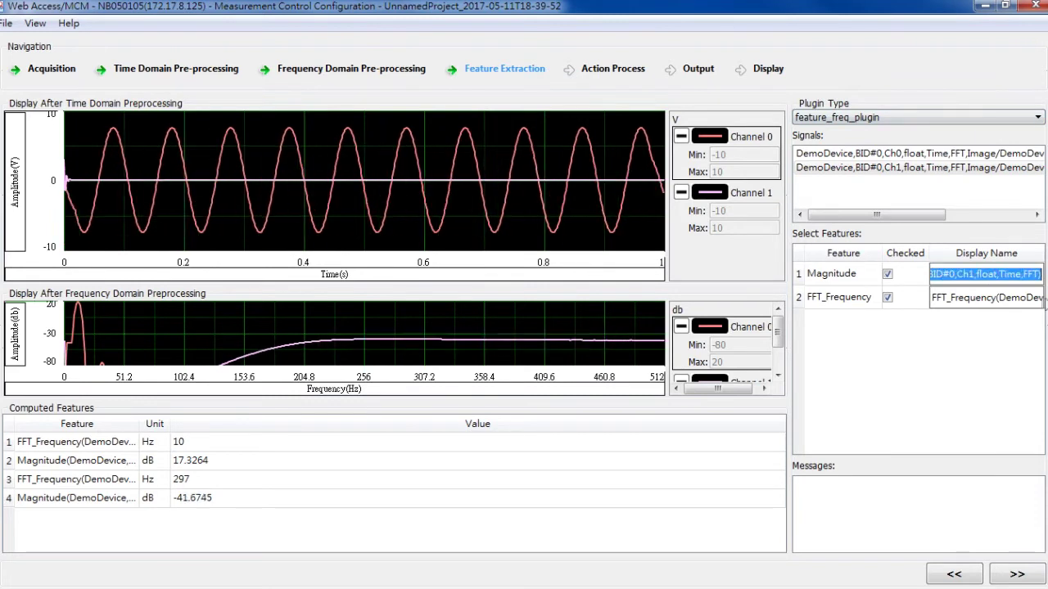
{"action": "key", "text": "BackSpace"}
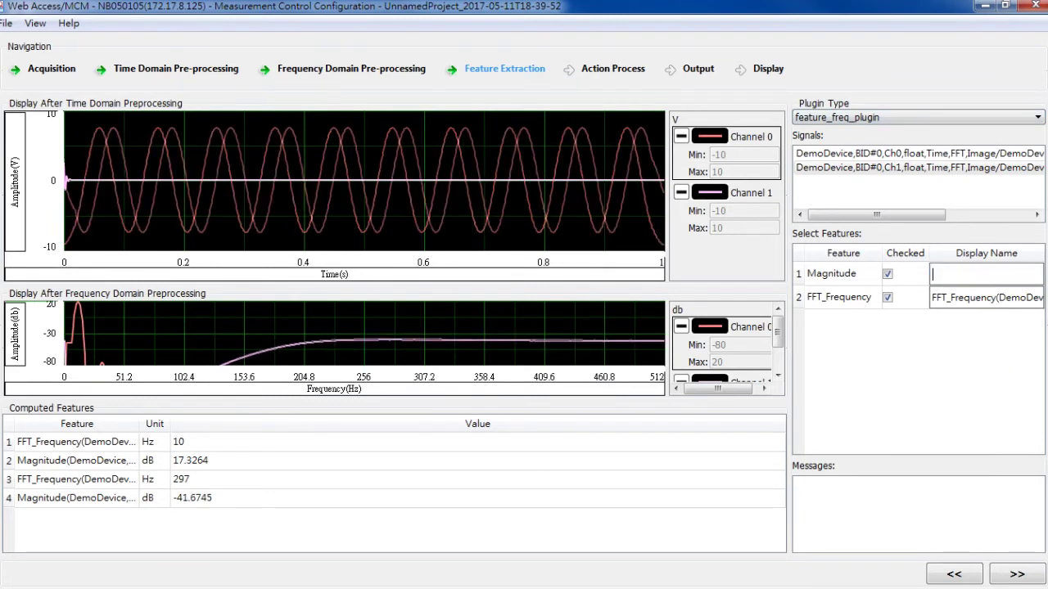
{"action": "type", "text": "mag"}
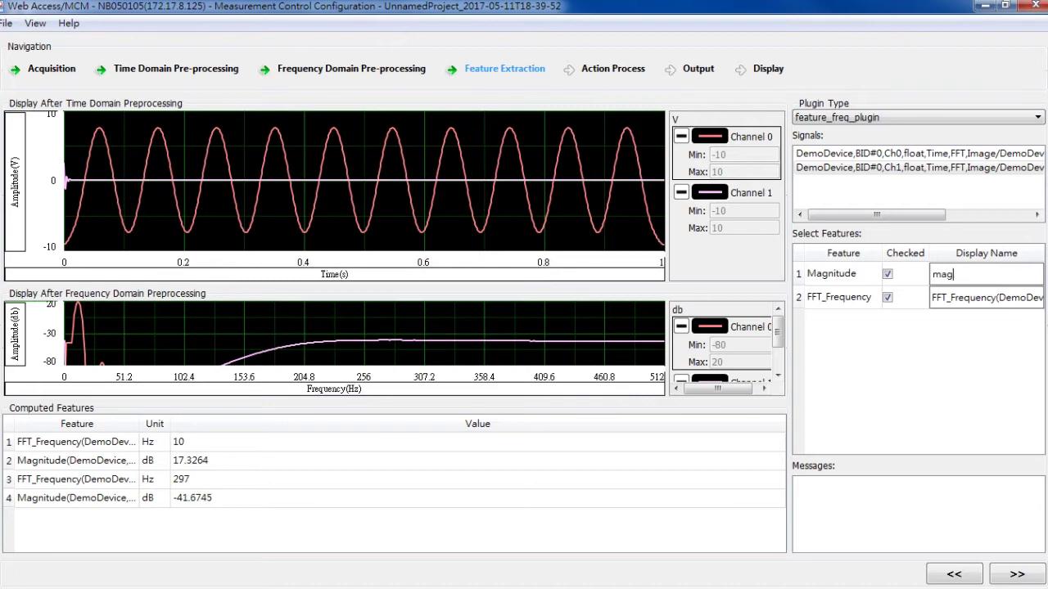
{"action": "type", "text": "Ch1"}
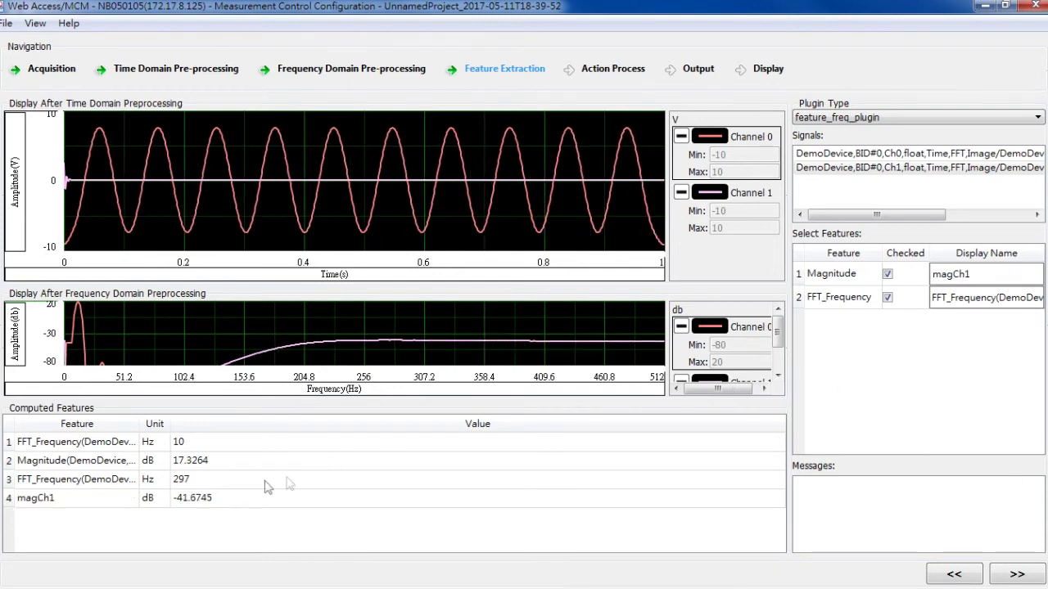
{"action": "left_click", "coordinate": [82, 501]}
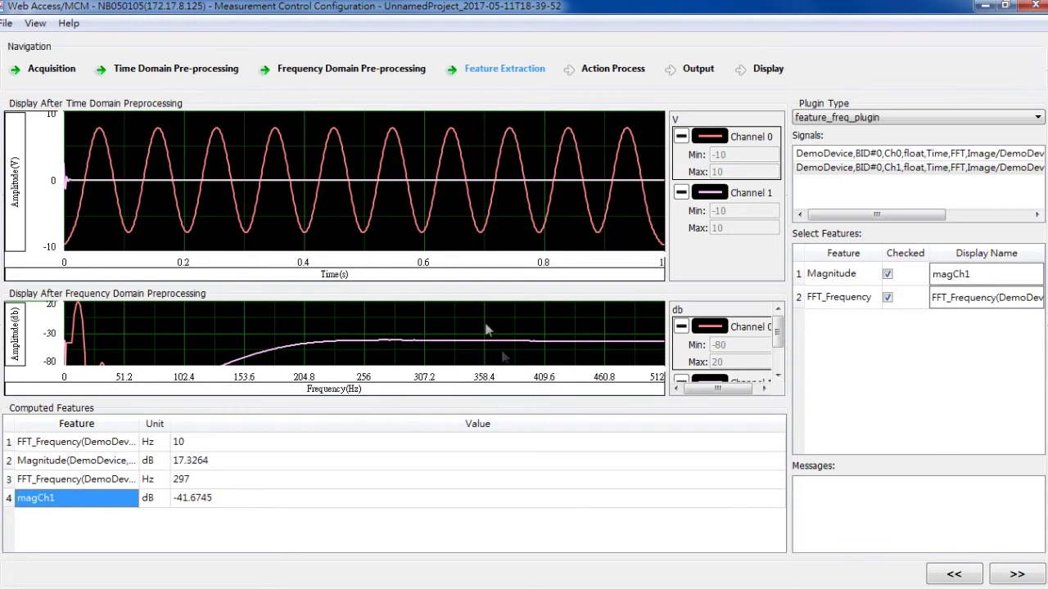
Switch to the time-domain feature plugin and compute Mean, Max and Min for Ch0.
{"action": "left_click", "coordinate": [901, 117]}
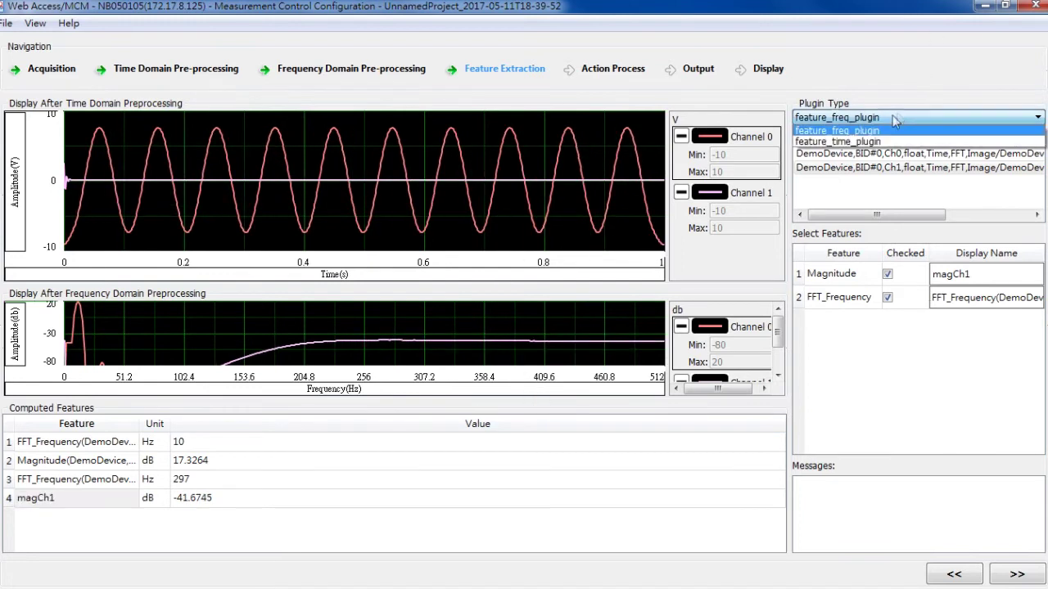
{"action": "left_click", "coordinate": [868, 143]}
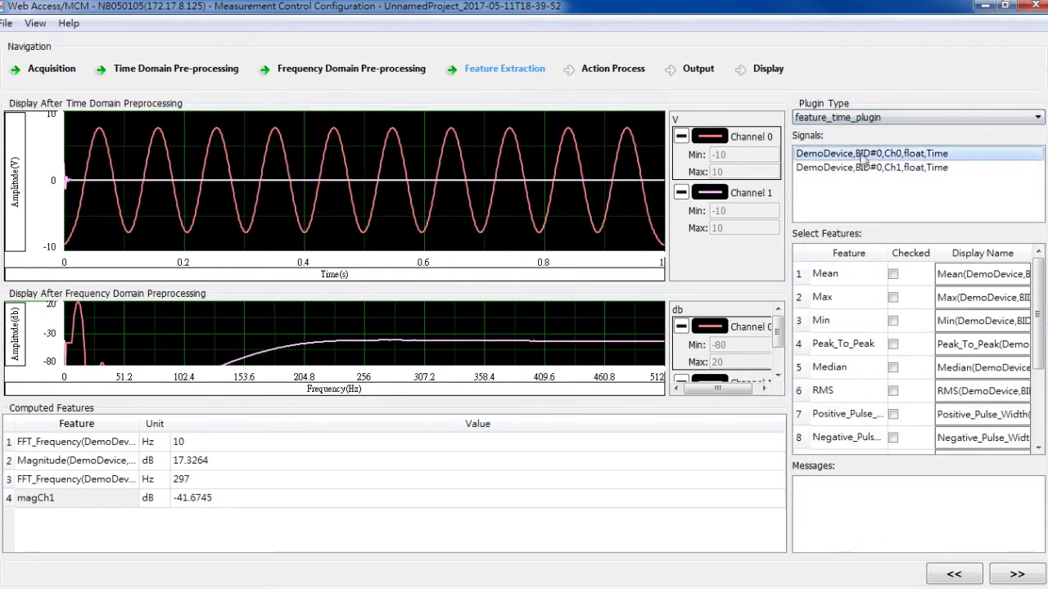
{"action": "left_click", "coordinate": [829, 281]}
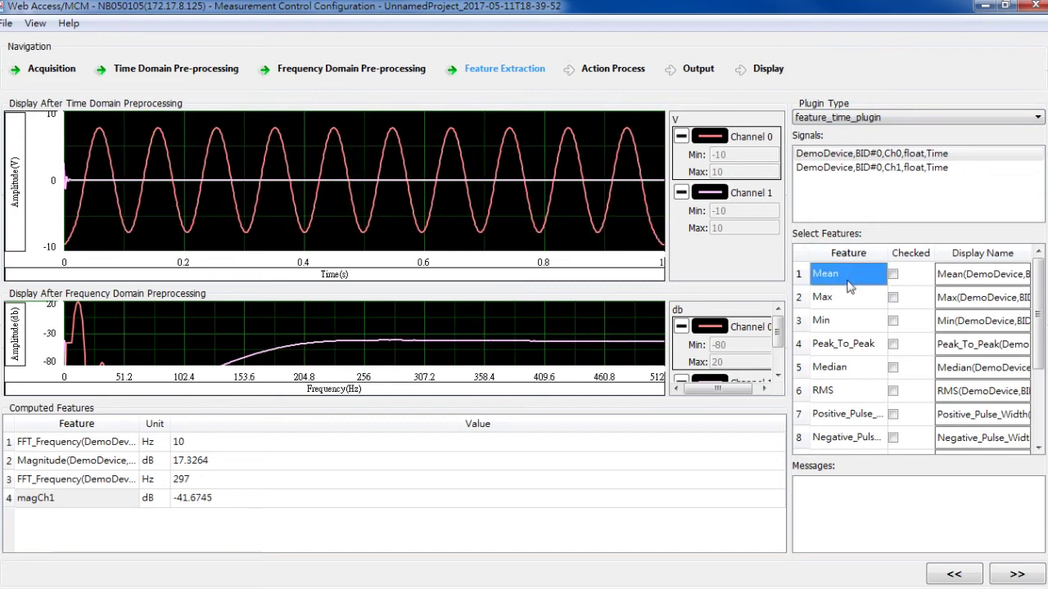
{"action": "scroll", "coordinate": [884, 296], "scroll_direction": "down", "scroll_amount": 2}
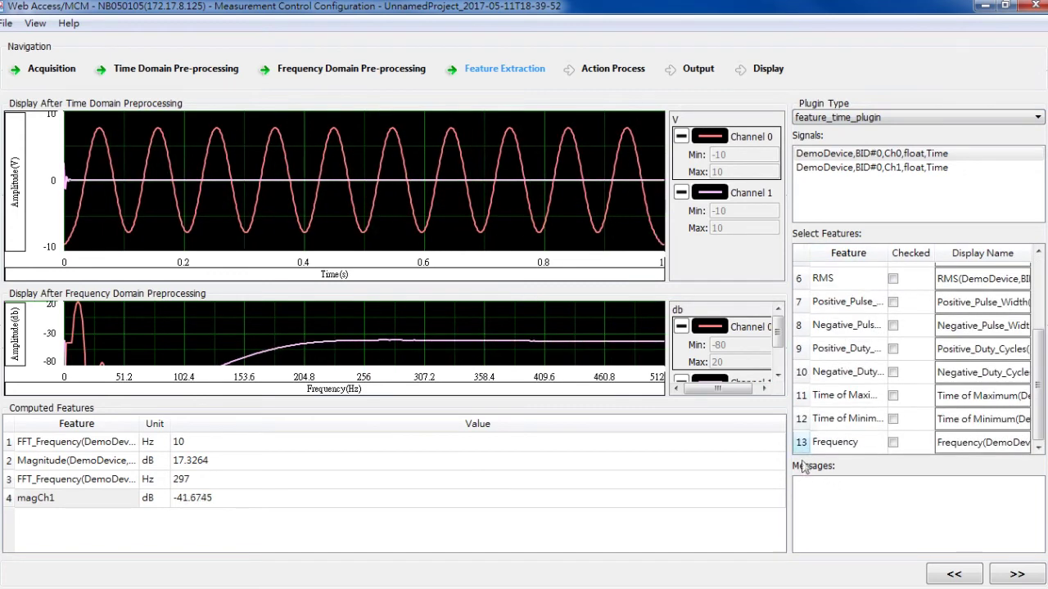
{"action": "left_click", "coordinate": [857, 419]}
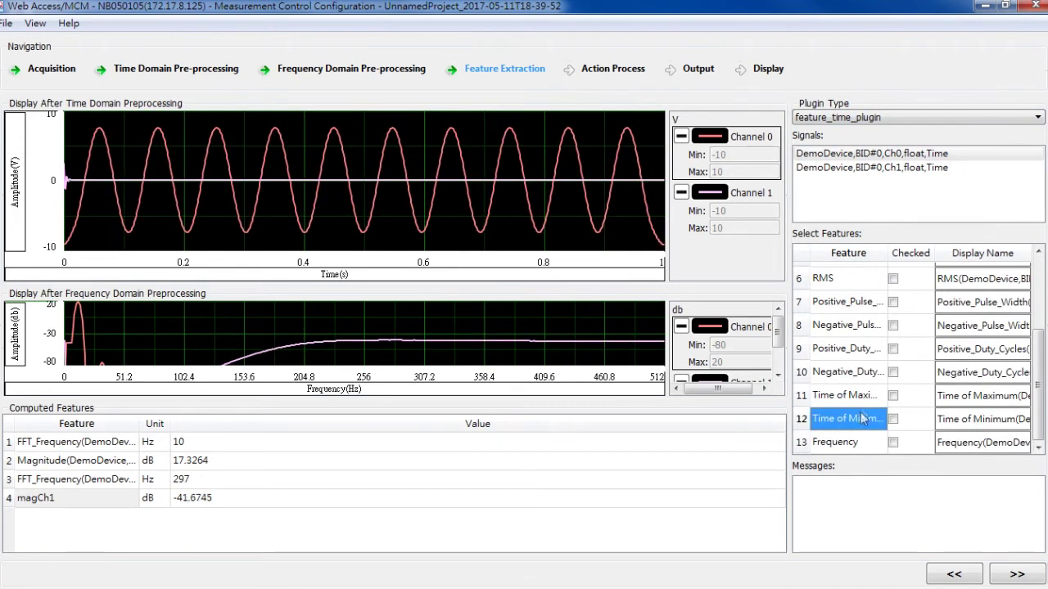
{"action": "scroll", "coordinate": [863, 409], "scroll_direction": "up", "scroll_amount": 2}
{"action": "left_click", "coordinate": [893, 274]}
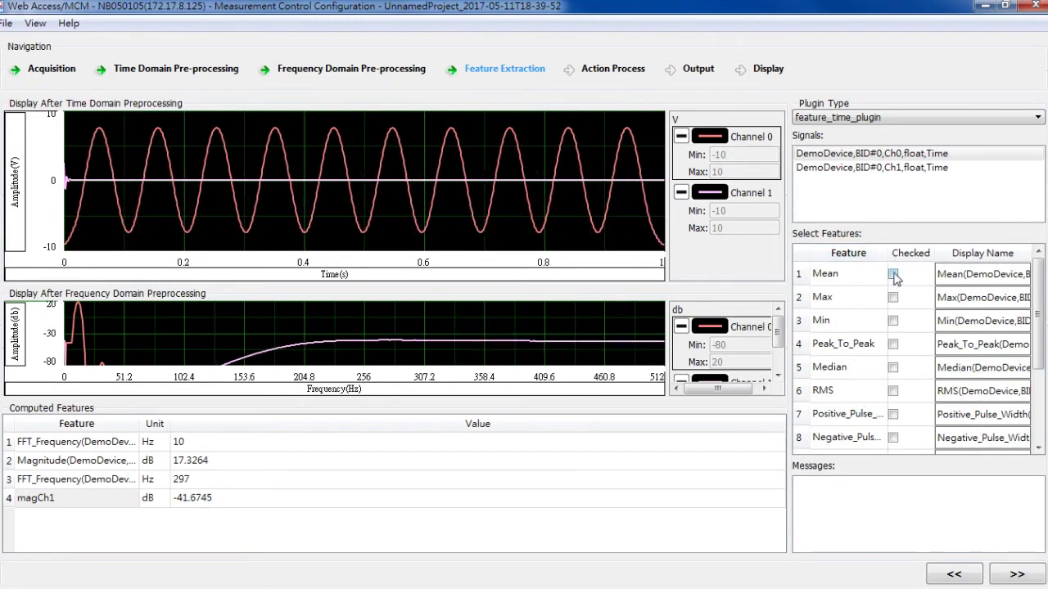
{"action": "left_click", "coordinate": [894, 297]}
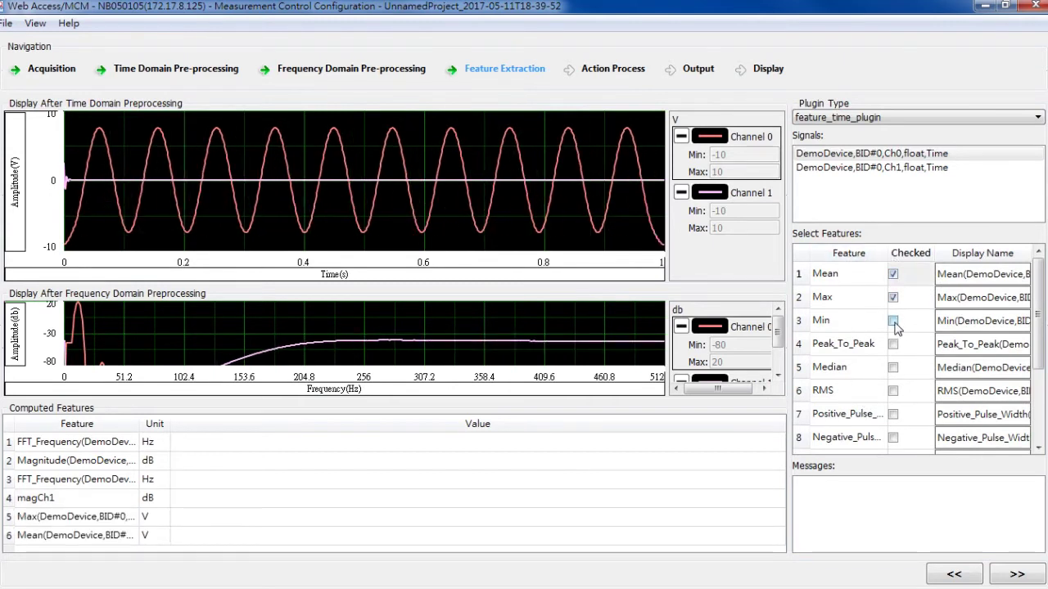
{"action": "left_click", "coordinate": [893, 321]}
Compute Mean, Max, Min and RMS for the Ch1 signal.
{"action": "left_click", "coordinate": [841, 168]}
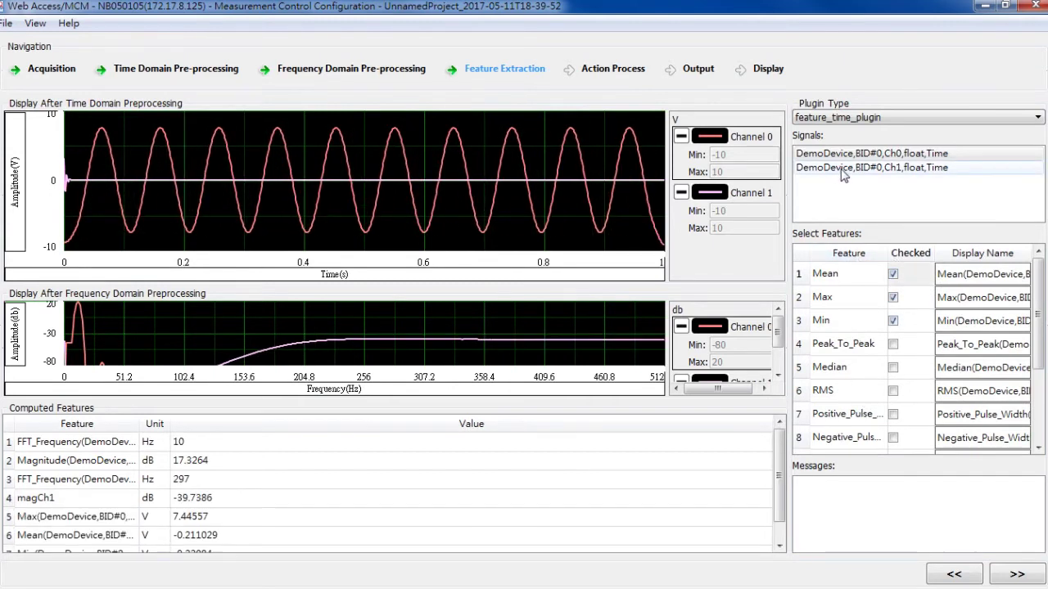
{"action": "left_click", "coordinate": [844, 277]}
{"action": "left_click", "coordinate": [893, 275]}
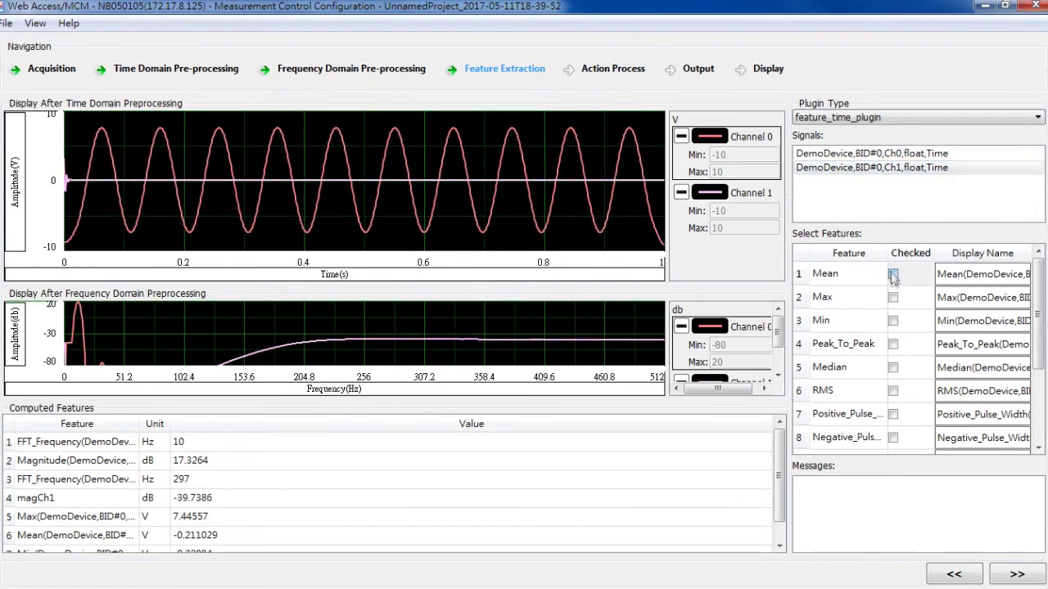
{"action": "left_click", "coordinate": [893, 298]}
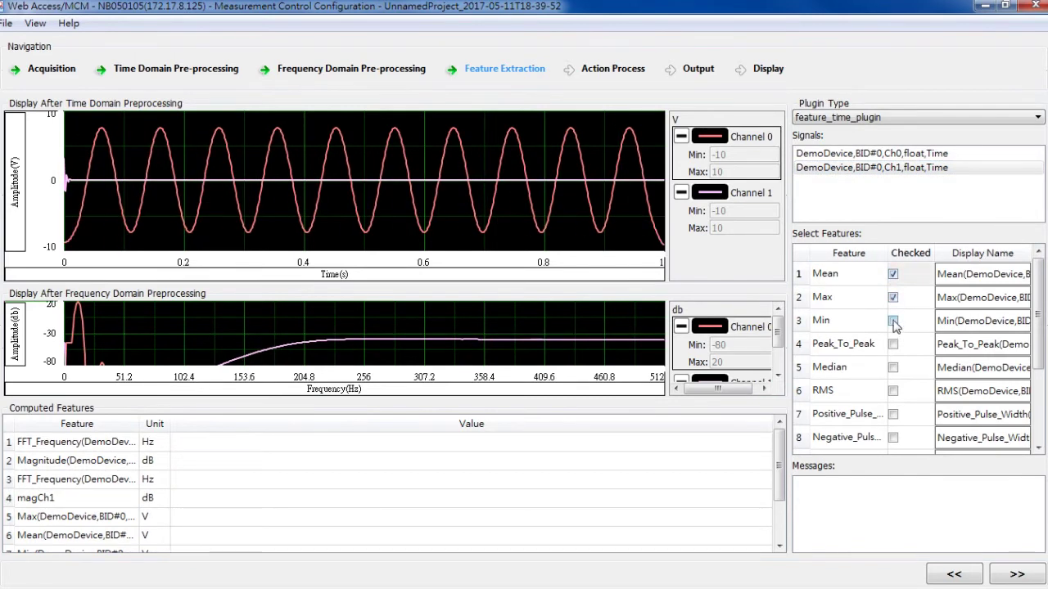
{"action": "scroll", "coordinate": [897, 377], "scroll_direction": "down", "scroll_amount": 2}
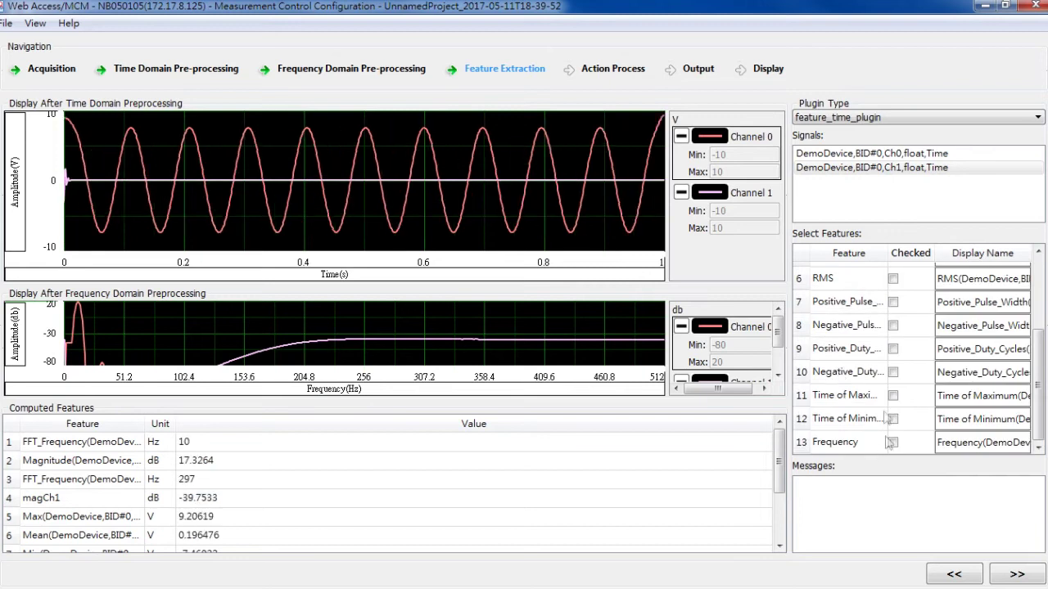
{"action": "left_click", "coordinate": [893, 280]}
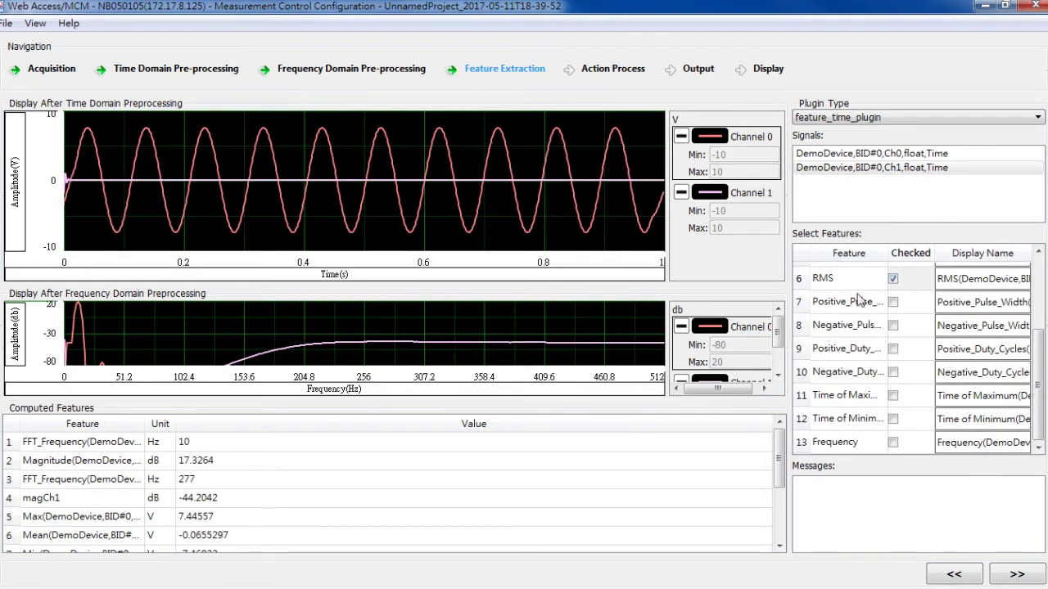
{"action": "scroll", "coordinate": [860, 299], "scroll_direction": "up", "scroll_amount": 2}
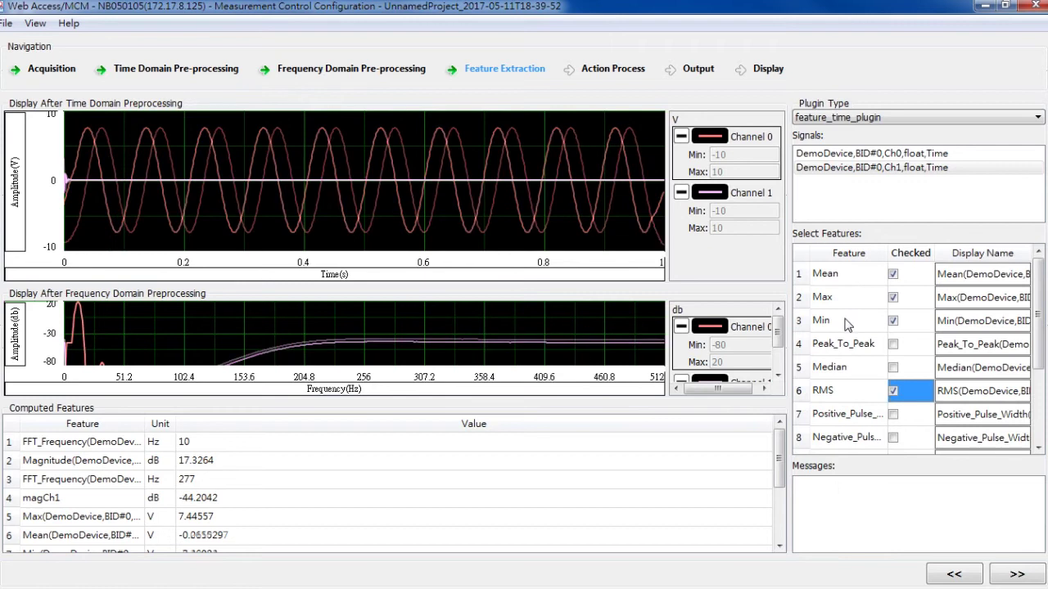
In Action Process, start the condition expression with FFT_Frequency(DemoDevice,BID#0,Ch0,...).
{"action": "left_click", "coordinate": [1016, 576]}
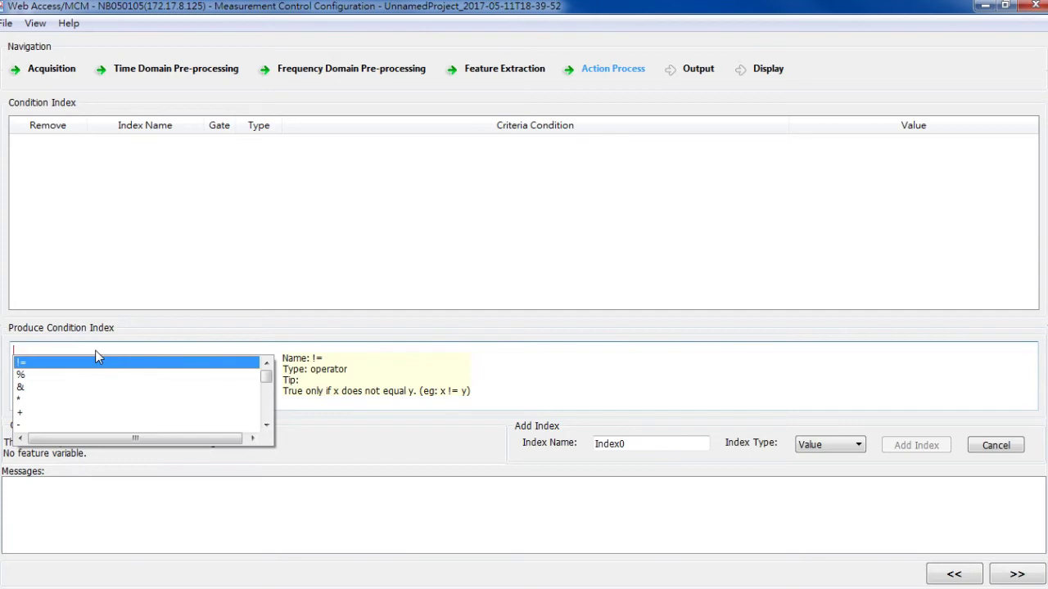
{"action": "left_click", "coordinate": [267, 426]}
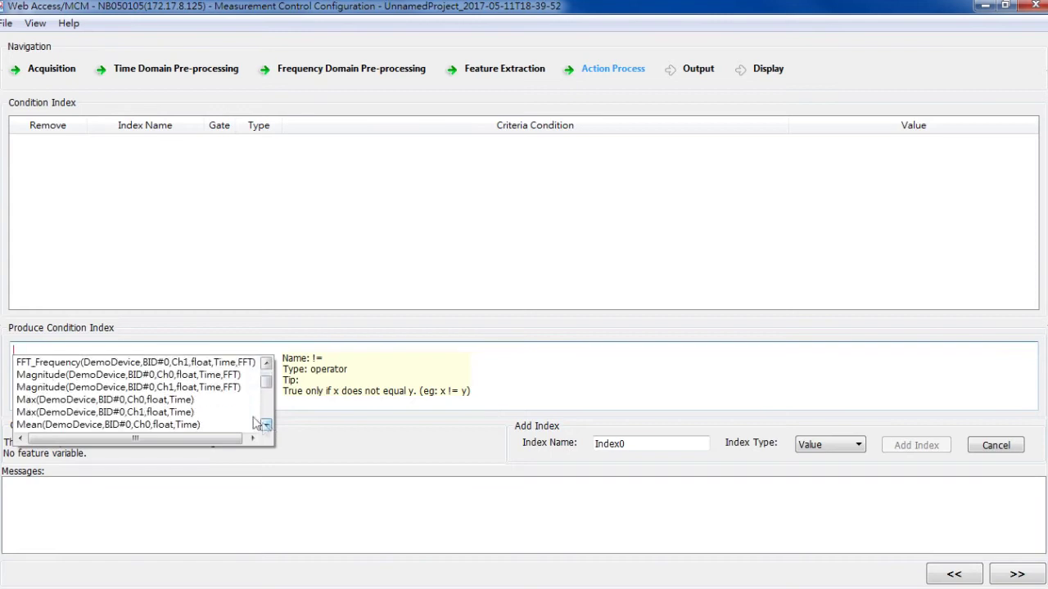
{"action": "left_click", "coordinate": [266, 426]}
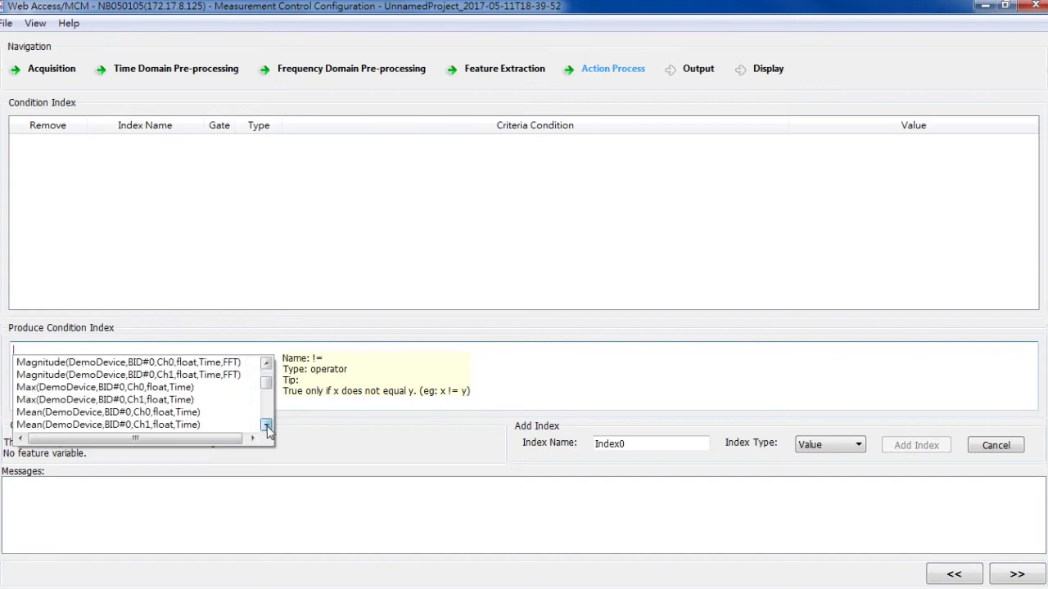
{"action": "left_click", "coordinate": [266, 364]}
{"action": "left_click", "coordinate": [266, 363]}
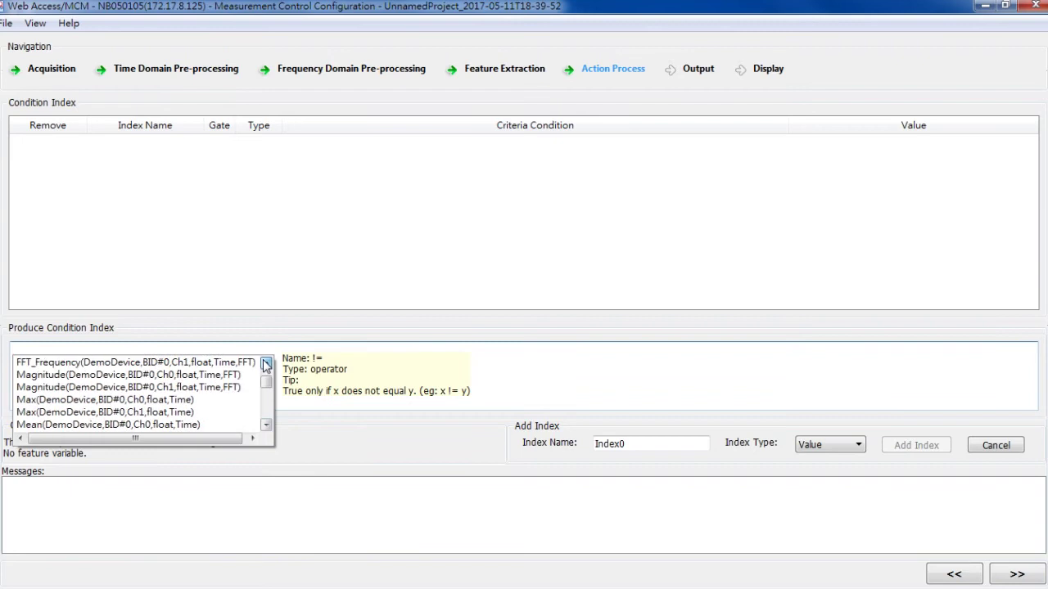
{"action": "left_click", "coordinate": [266, 425]}
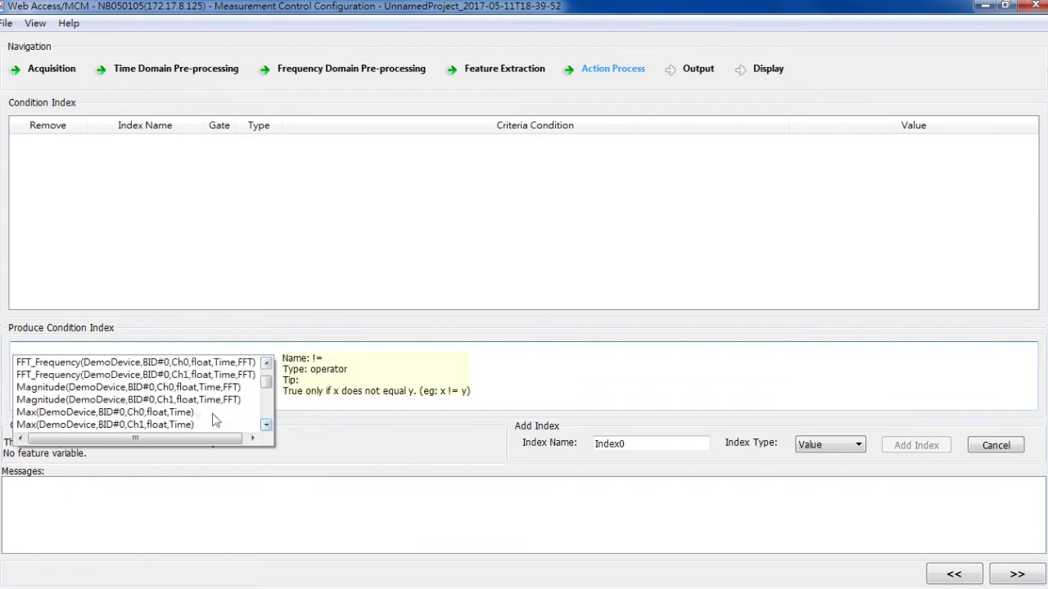
{"action": "double_click", "coordinate": [64, 367]}
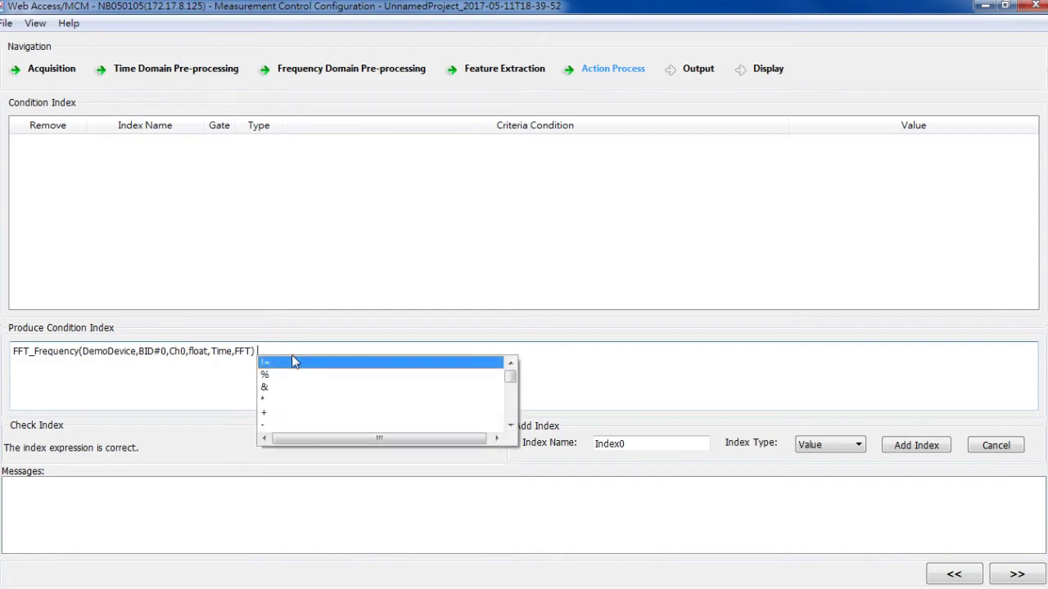
Complete the criteria as FFT_Frequency(Ch0) != 0.
{"action": "key", "text": "Down"}
{"action": "key", "text": "Up"}
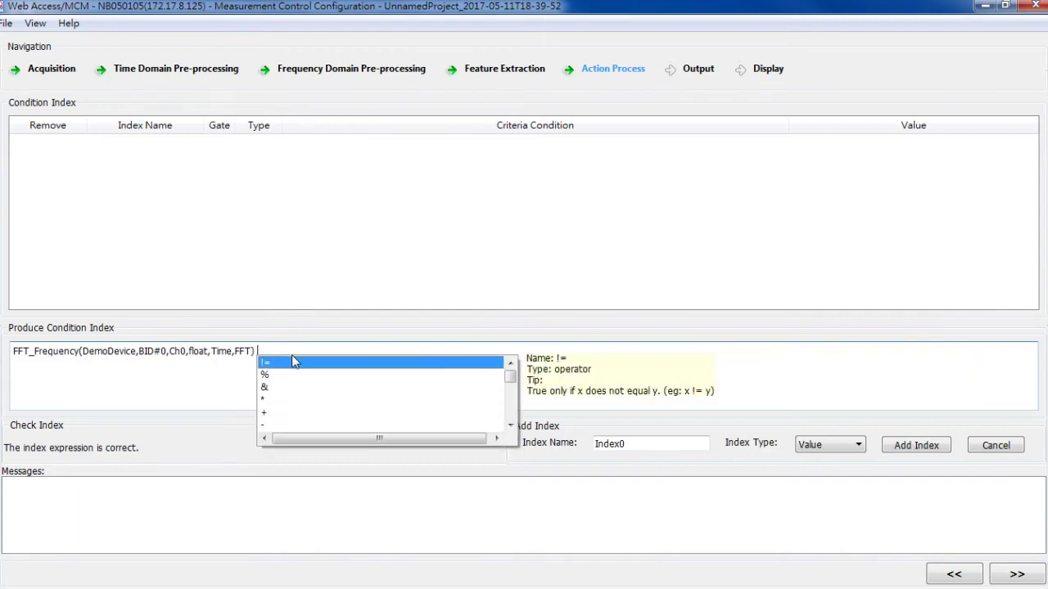
{"action": "key", "text": "Return"}
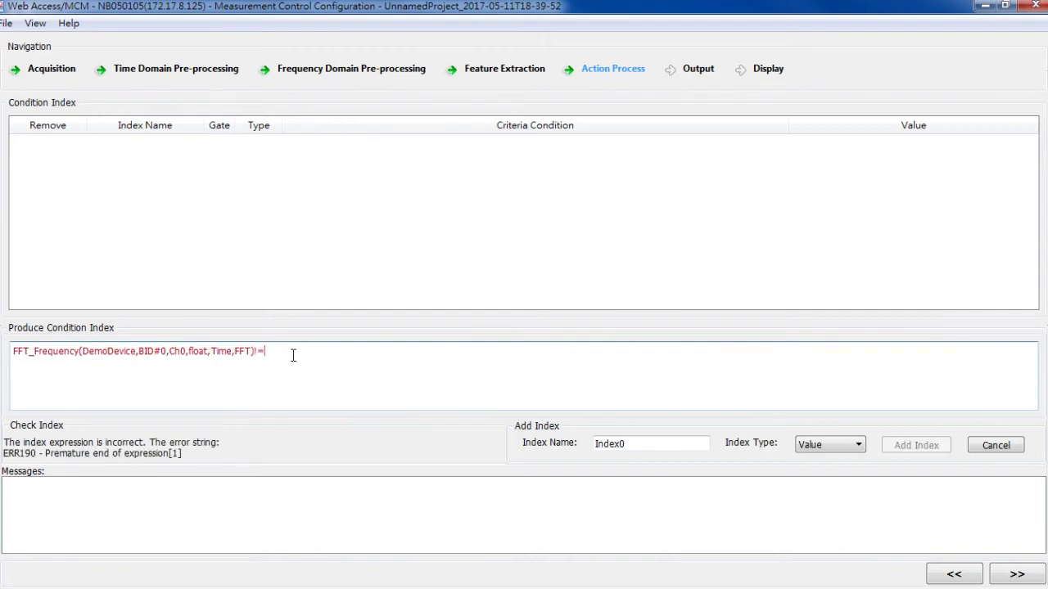
{"action": "type", "text": "0"}
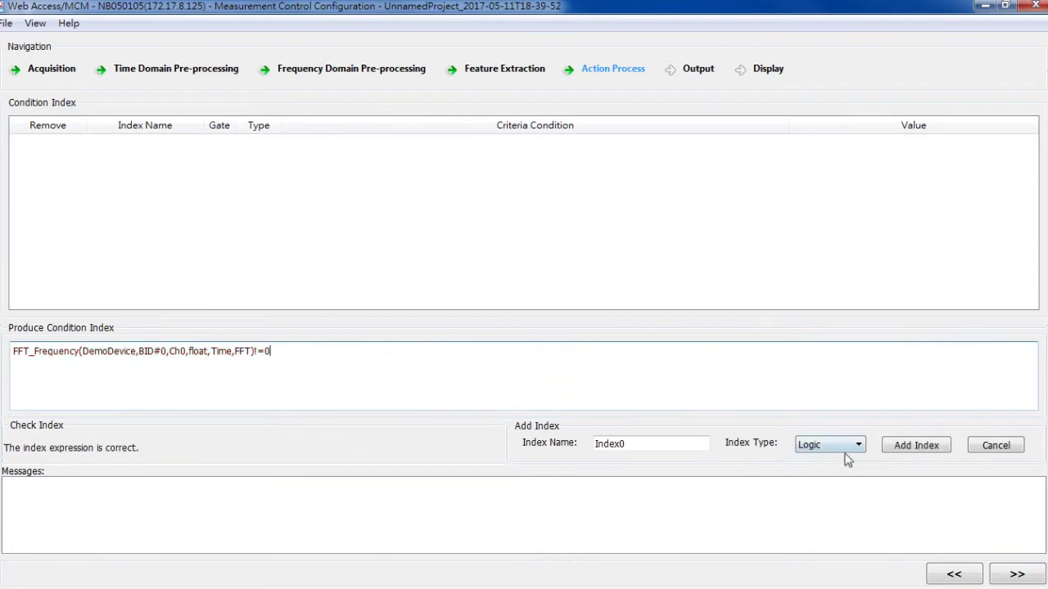
Name the Logic index frqNOT0 and add it to the Condition Index table.
{"action": "double_click", "coordinate": [691, 442]}
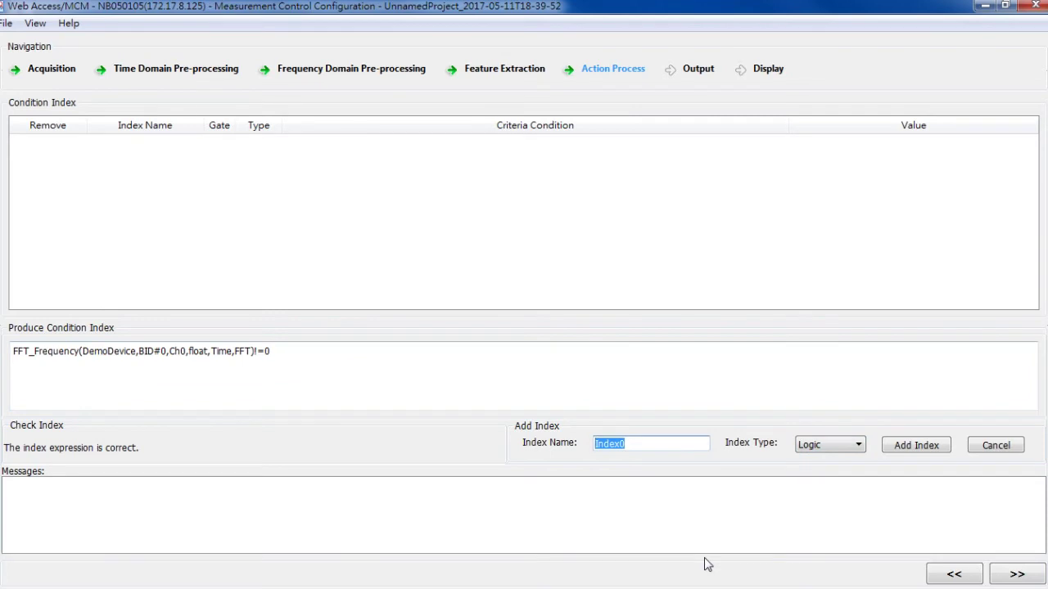
{"action": "type", "text": "ff"}
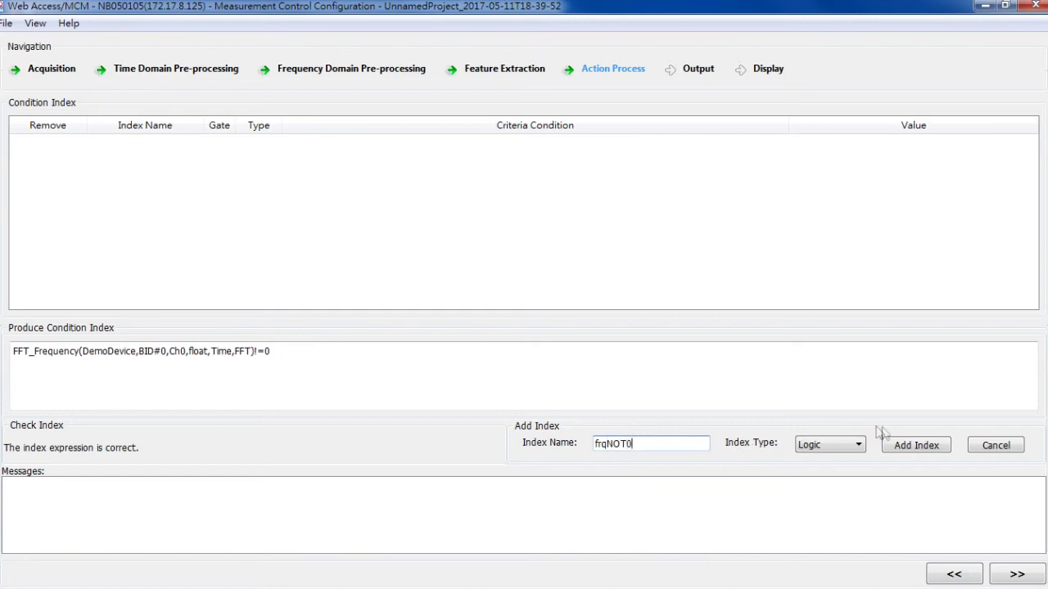
{"action": "left_click", "coordinate": [909, 446]}
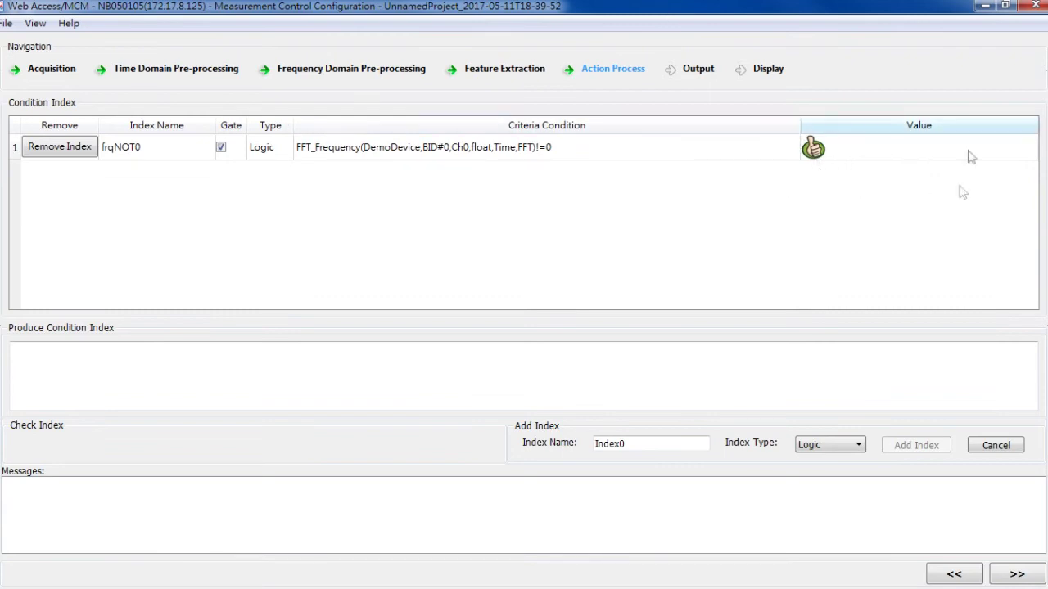
{"action": "left_click", "coordinate": [97, 364]}
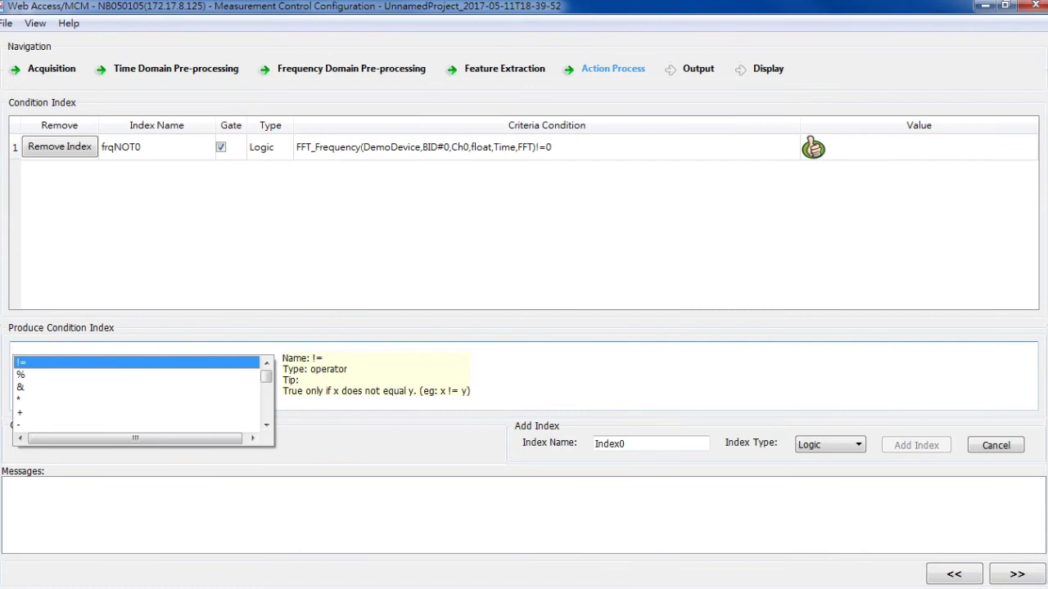
Build the expression Magnitude(Ch0) + 3.
{"action": "key", "text": "Down"}
{"action": "key", "text": "Down"}
{"action": "key", "text": "Down"}
{"action": "key", "text": "Down"}
{"action": "key", "text": "Down"}
{"action": "key", "text": "Down"}
{"action": "key", "text": "Down"}
{"action": "key", "text": "Down"}
{"action": "key", "text": "Down"}
{"action": "key", "text": "Down"}
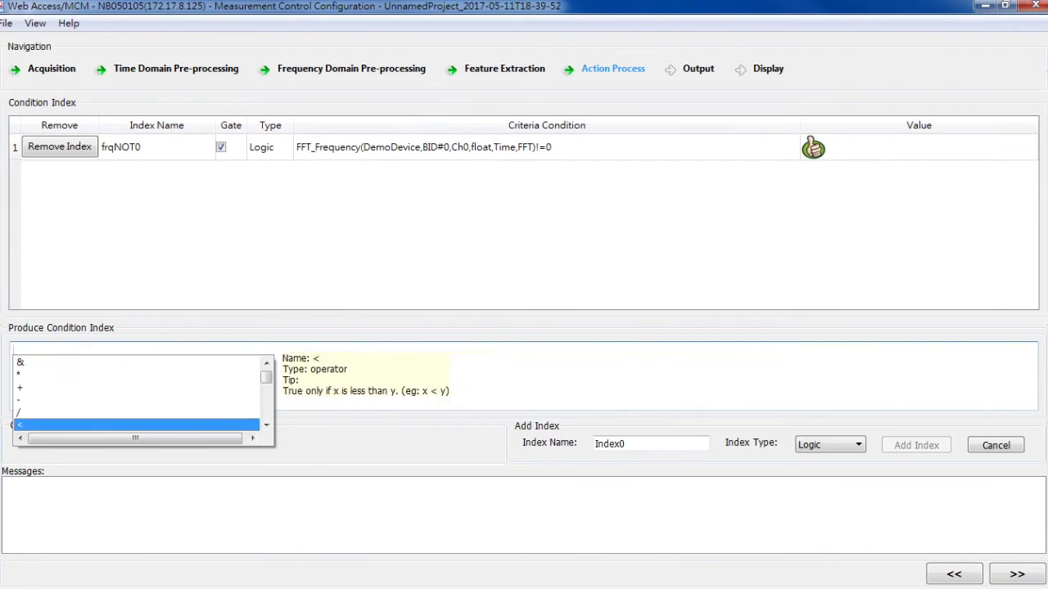
{"action": "key", "text": "Down"}
{"action": "key", "text": "Down"}
{"action": "key", "text": "Down"}
{"action": "key", "text": "Down"}
{"action": "key", "text": "Down"}
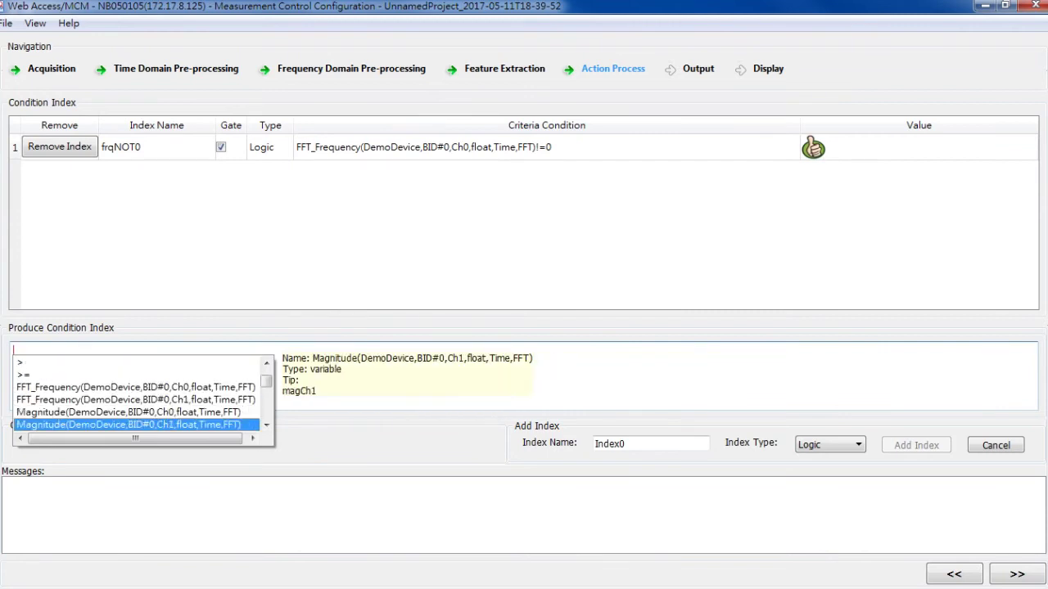
{"action": "key", "text": "Up"}
{"action": "key", "text": "Return"}
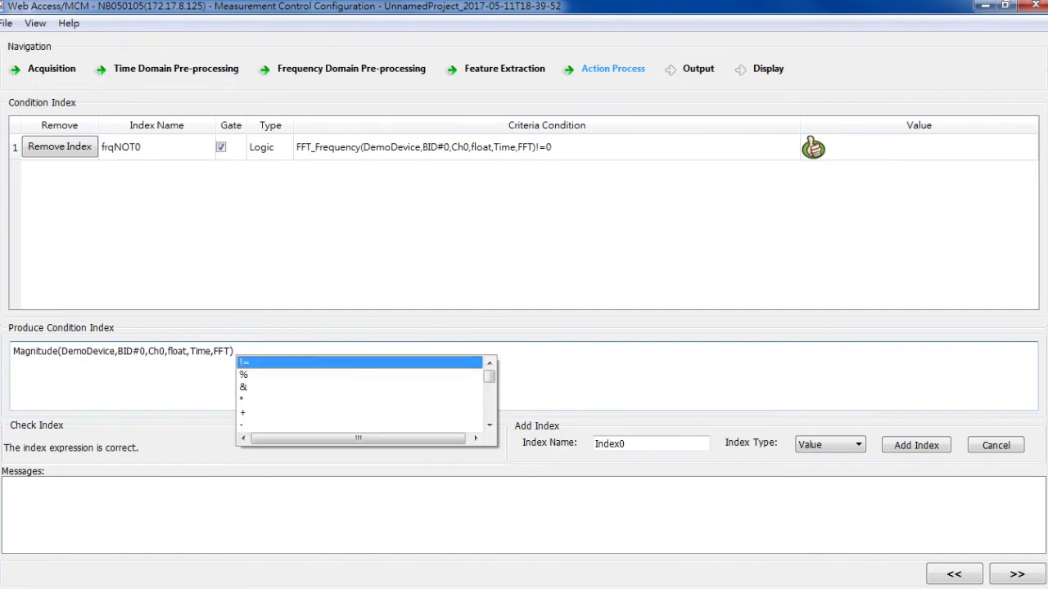
{"action": "double_click", "coordinate": [251, 413]}
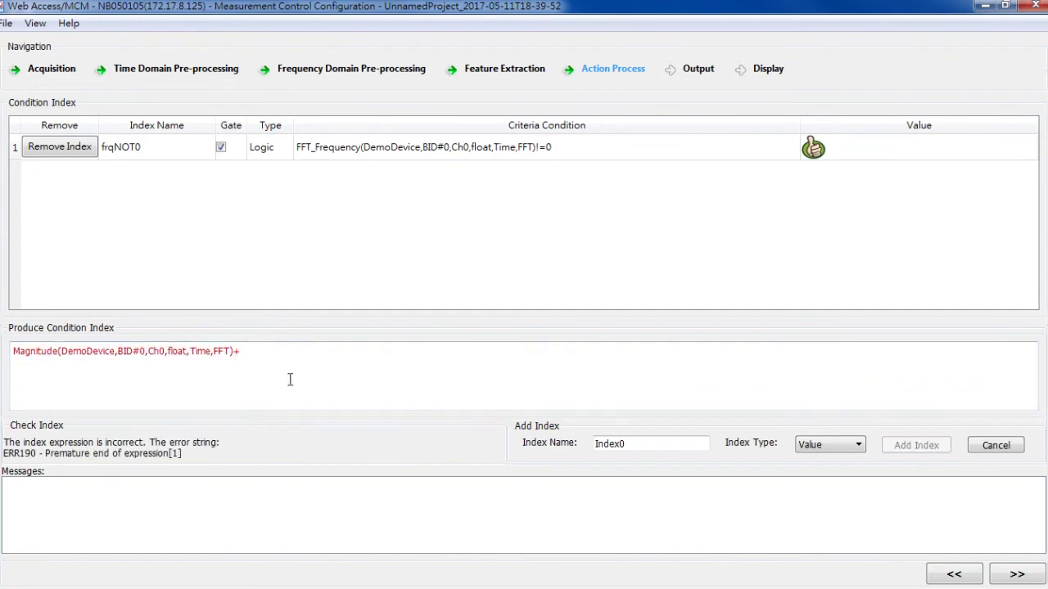
{"action": "left_click", "coordinate": [293, 352]}
{"action": "type", "text": "3"}
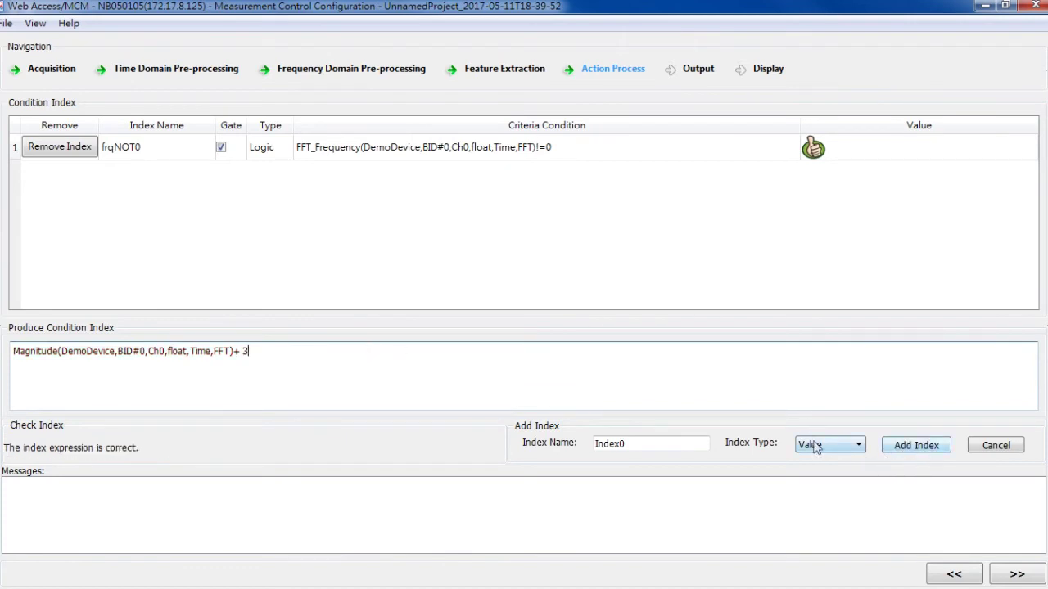
Name the Value index MagPlus3 and add it to the table.
{"action": "left_click_drag", "start_coordinate": [704, 443], "coordinate": [595, 444]}
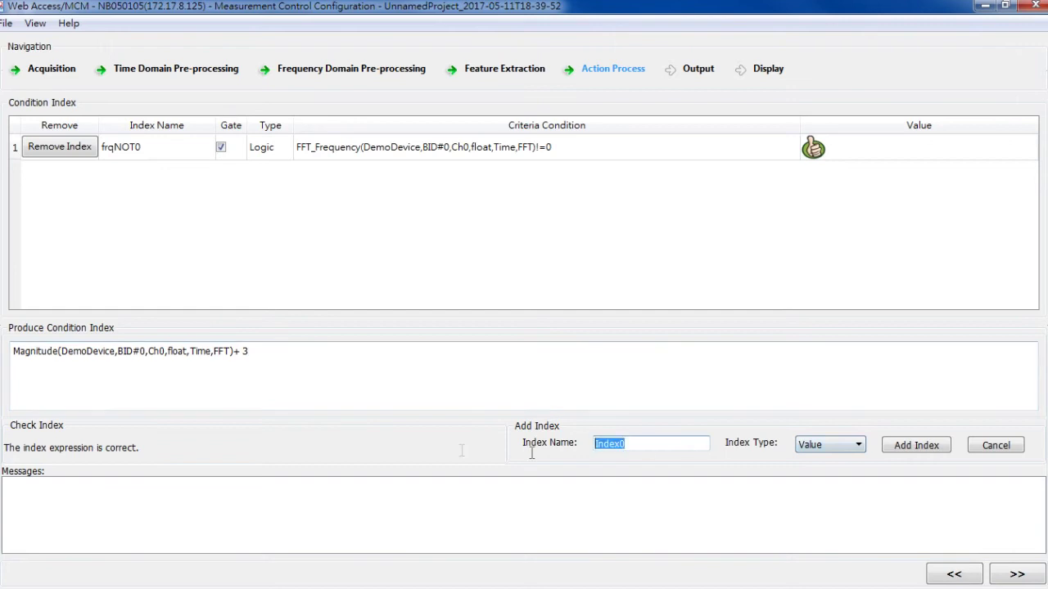
{"action": "key", "text": "BackSpace"}
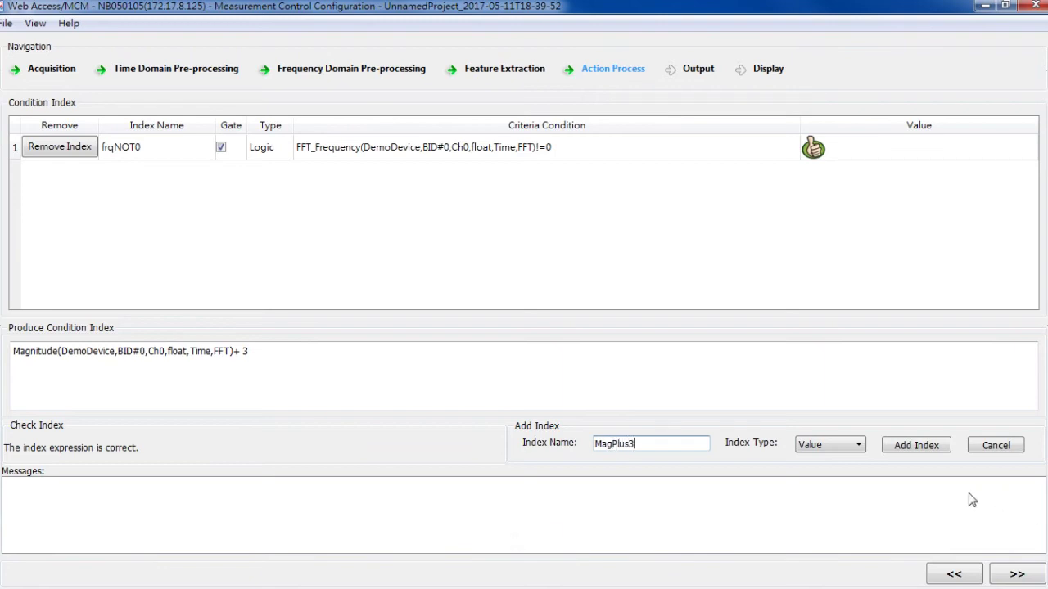
{"action": "left_click", "coordinate": [894, 445]}
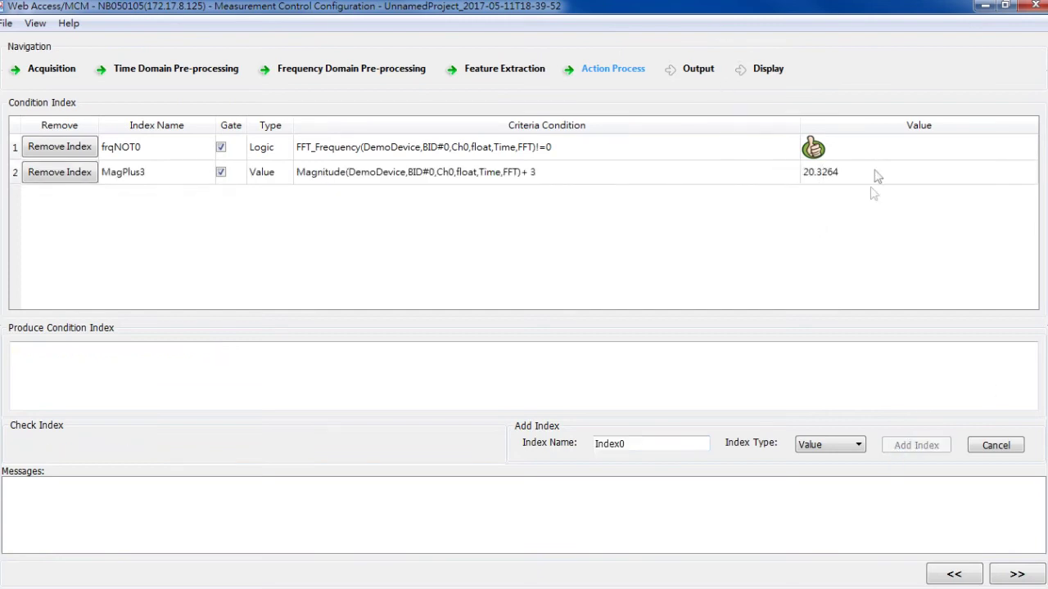
Insert Mean(DemoDevice,BID#0,Ch0,float,Time) as the new expression, adding no operator.
{"action": "left_click", "coordinate": [85, 398]}
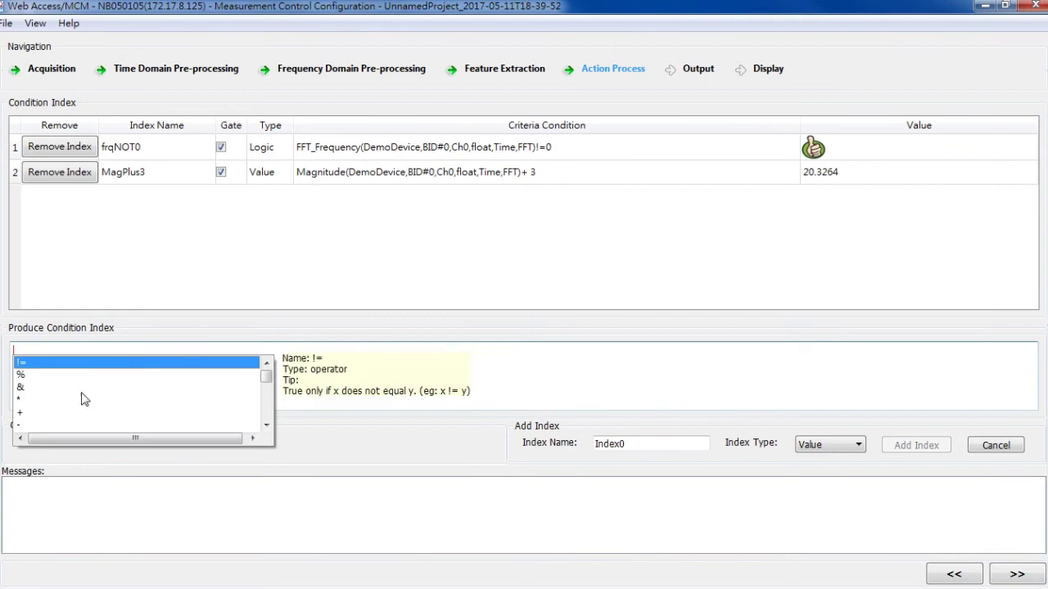
{"action": "left_click", "coordinate": [267, 426]}
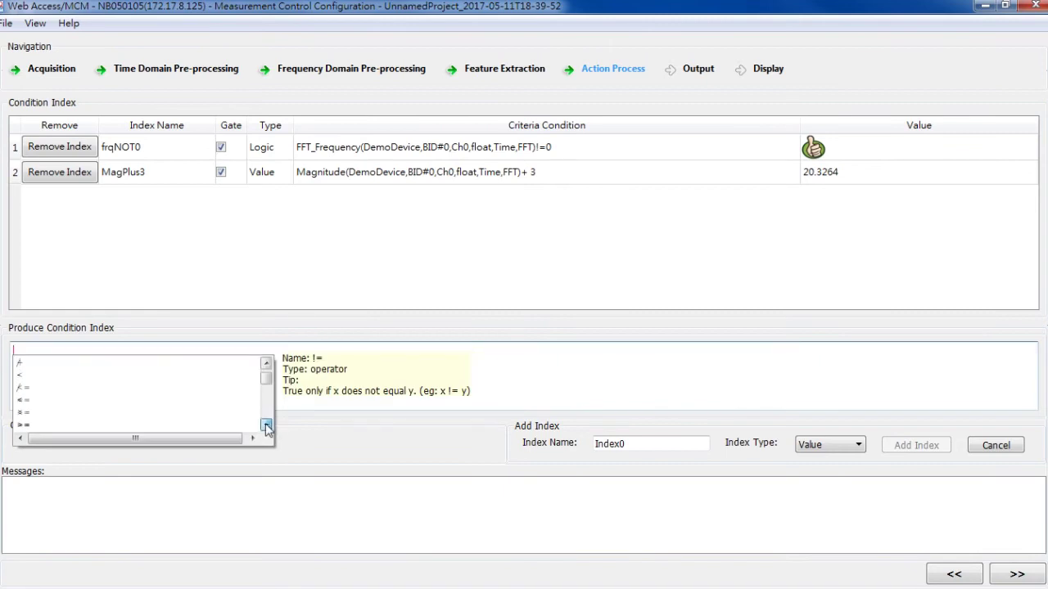
{"action": "left_click", "coordinate": [266, 426]}
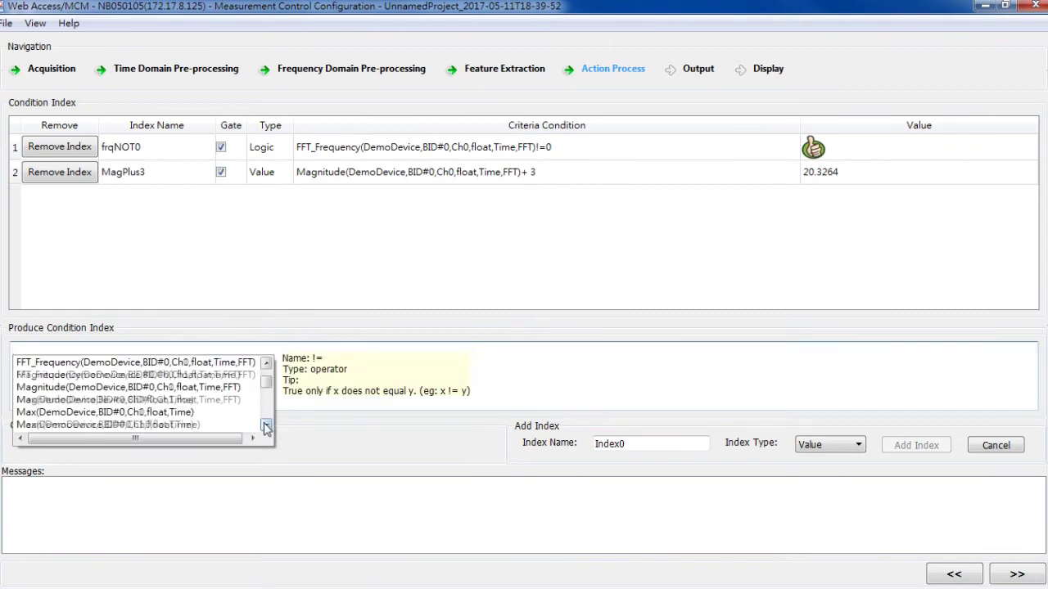
{"action": "left_click", "coordinate": [267, 426]}
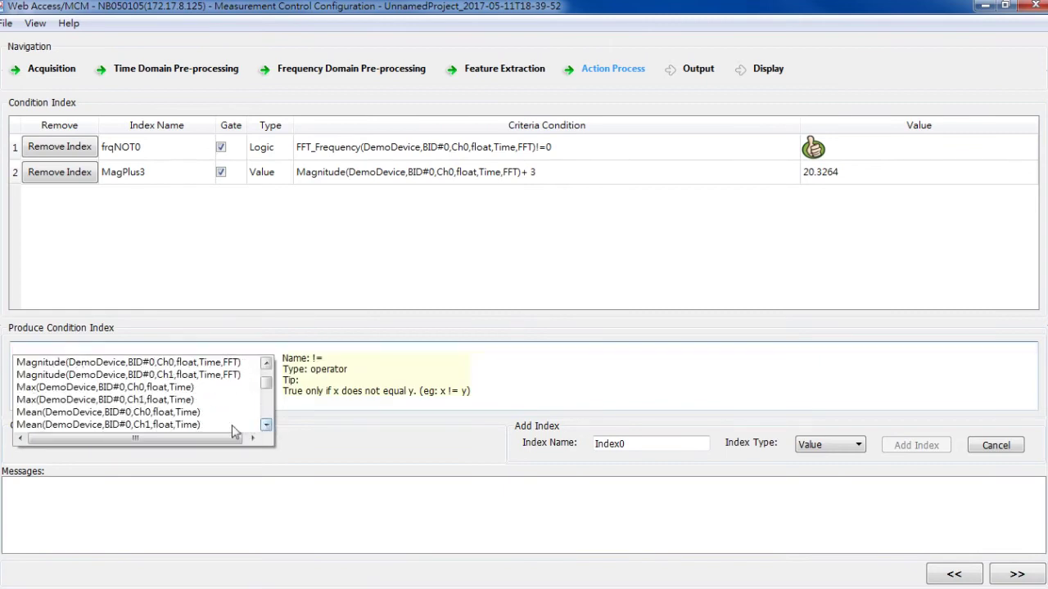
{"action": "double_click", "coordinate": [69, 413]}
{"action": "left_click", "coordinate": [217, 356]}
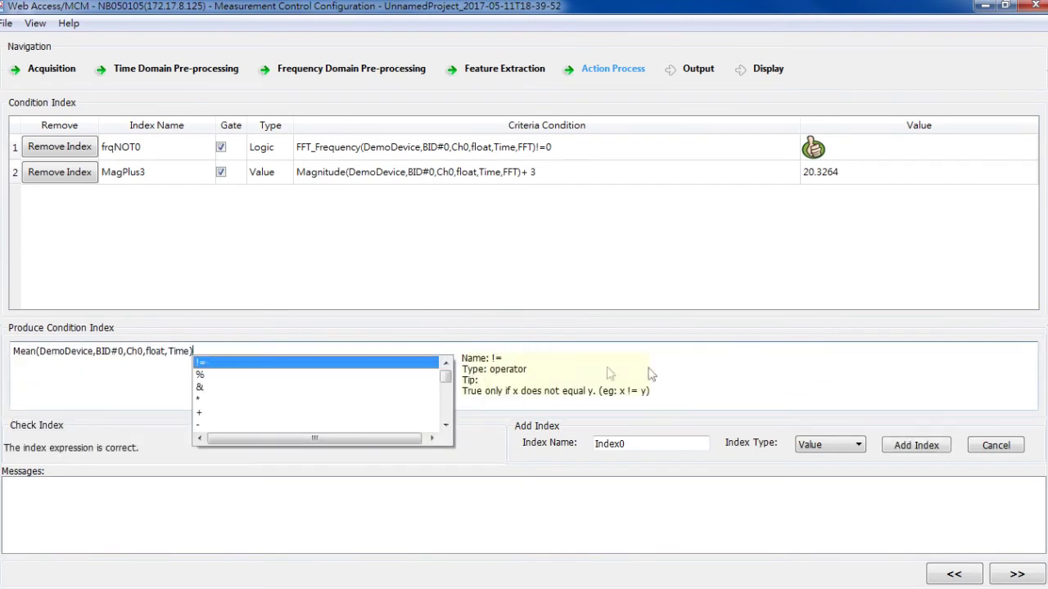
{"action": "left_click", "coordinate": [683, 369]}
Name the Value index Mean and add it to the table.
{"action": "double_click", "coordinate": [676, 444]}
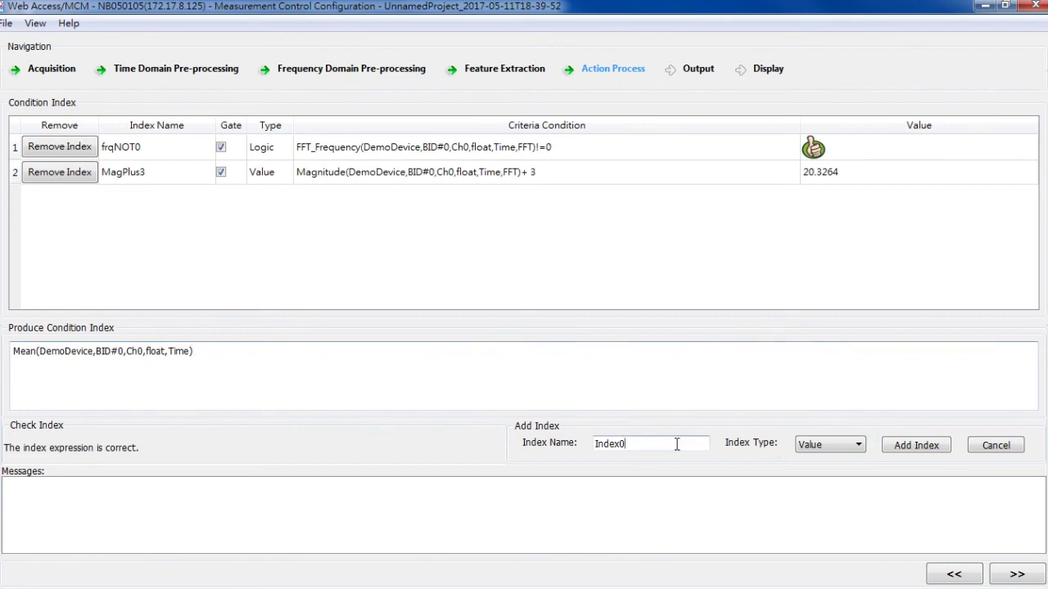
{"action": "type", "text": "Mean"}
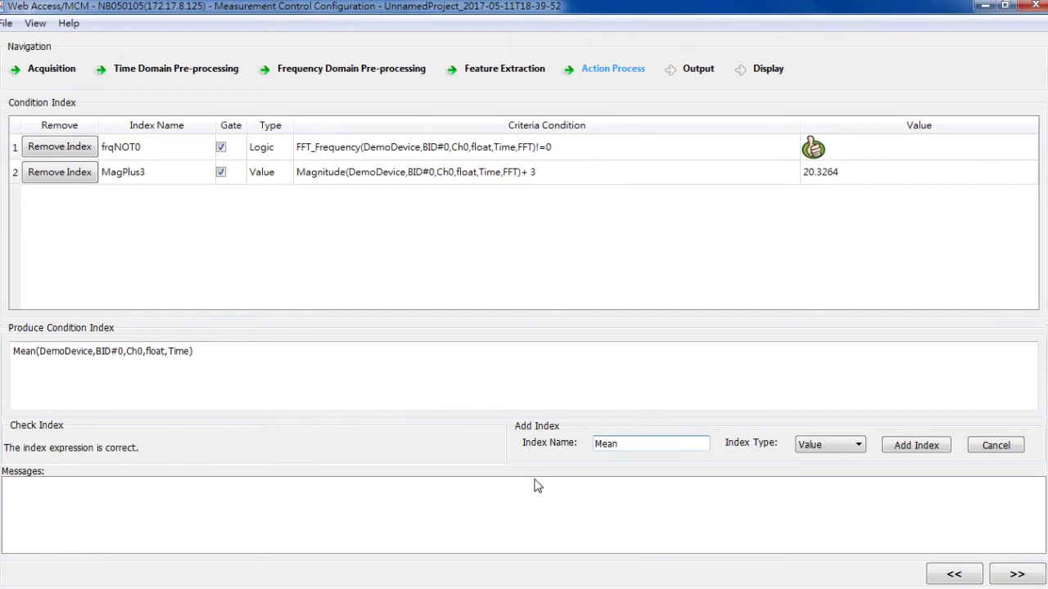
{"action": "left_click", "coordinate": [925, 450]}
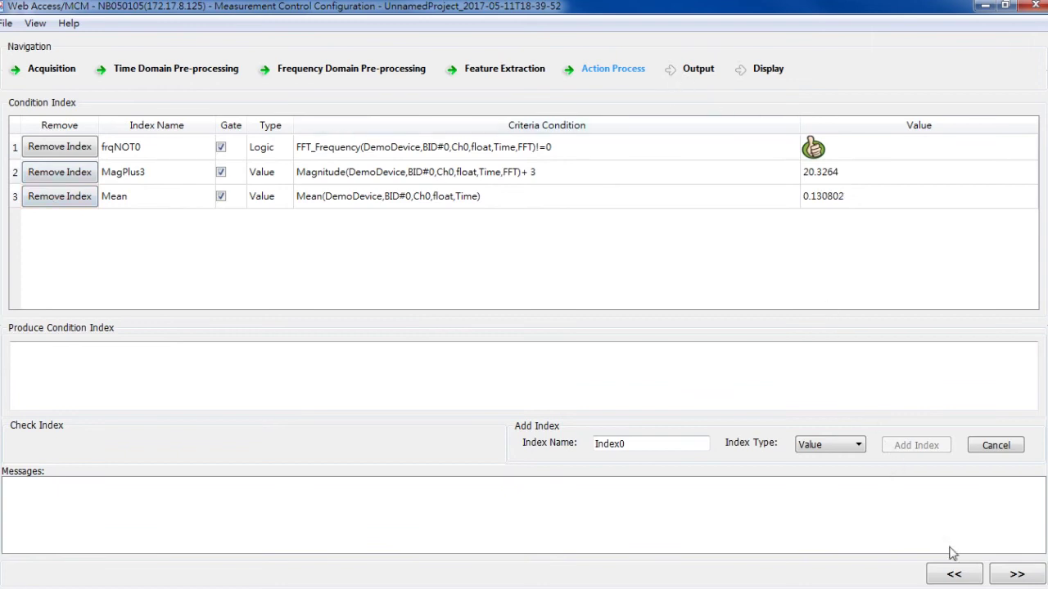
Check AO/DO assignments, then Modbus addresses 30001, 30003, 10001 for MagPlus3, Mean, frqNOT0.
{"action": "left_click", "coordinate": [1017, 575]}
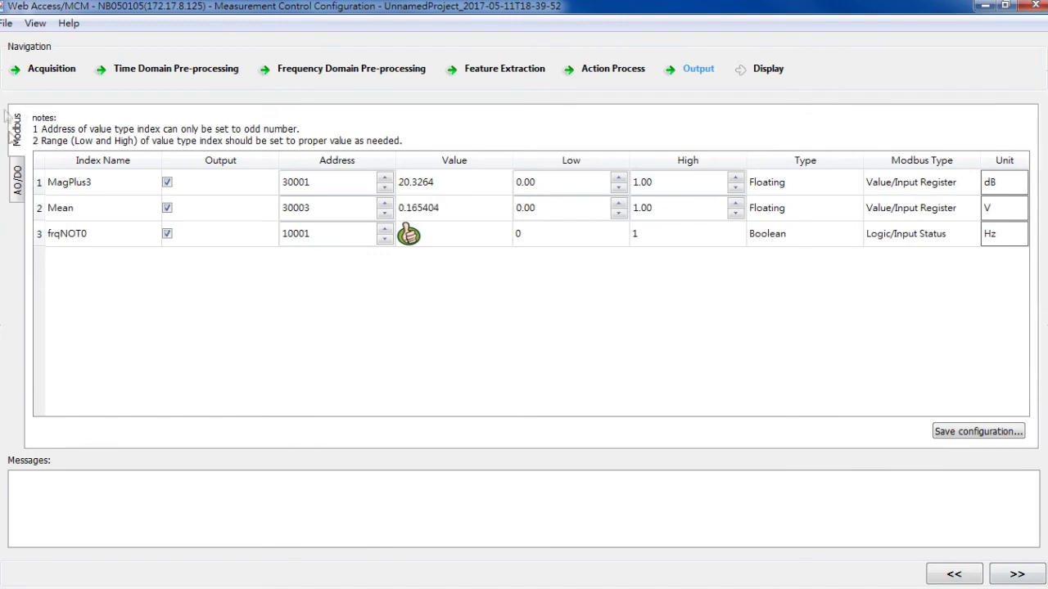
{"action": "left_click", "coordinate": [18, 190]}
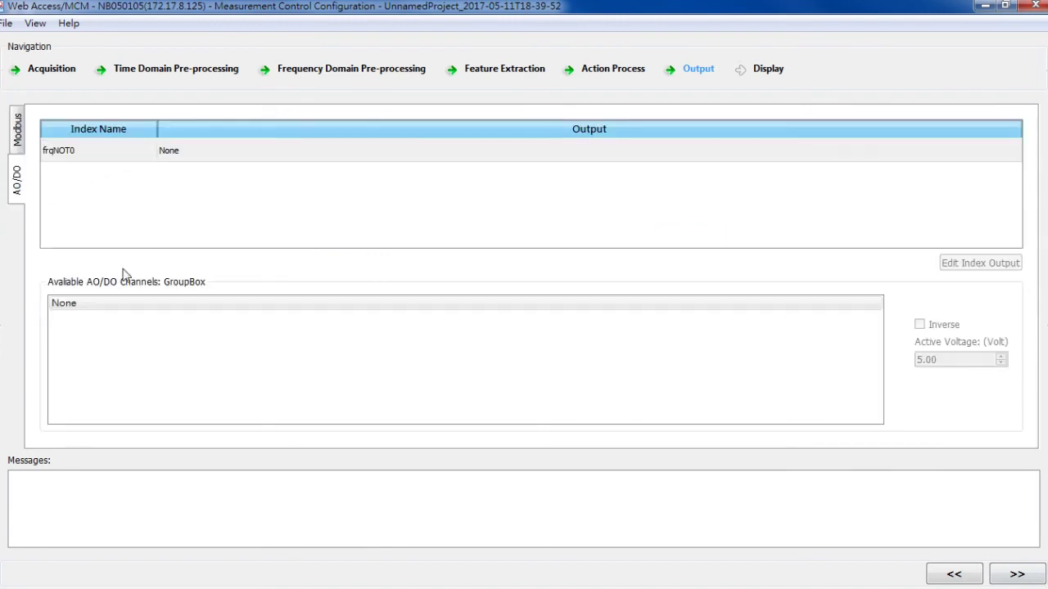
{"action": "left_click", "coordinate": [197, 155]}
{"action": "left_click", "coordinate": [131, 360]}
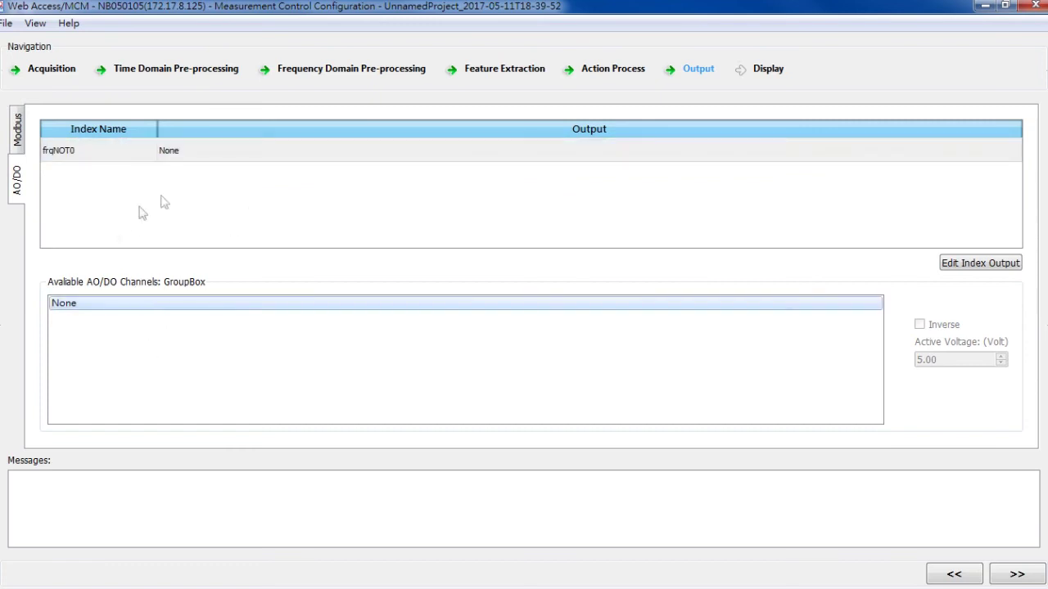
{"action": "left_click", "coordinate": [18, 146]}
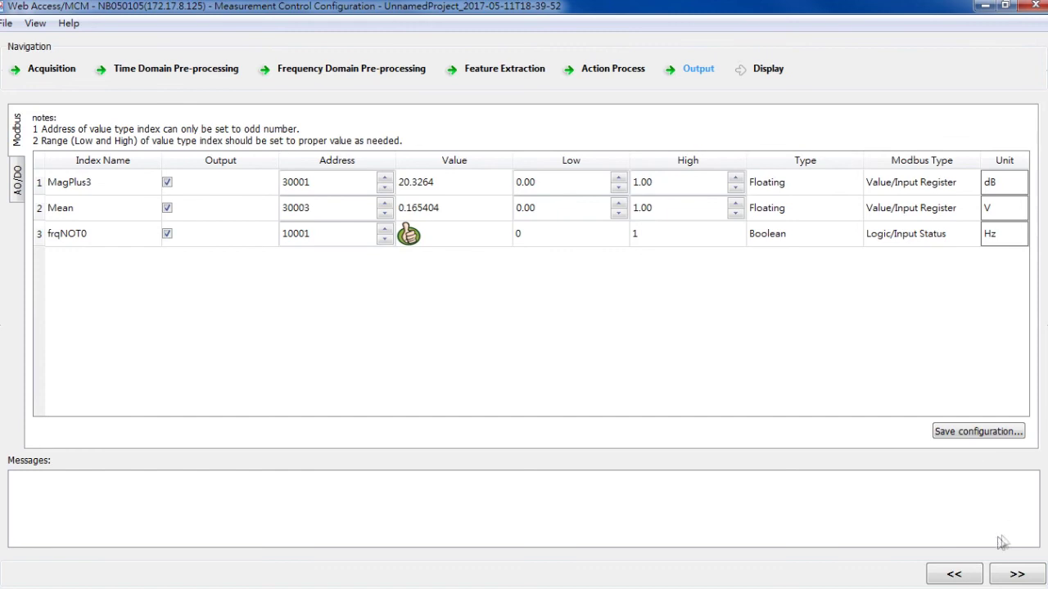
On the Display step, select the Magnitude, FFT frequency and magCh1 features.
{"action": "left_click", "coordinate": [1013, 574]}
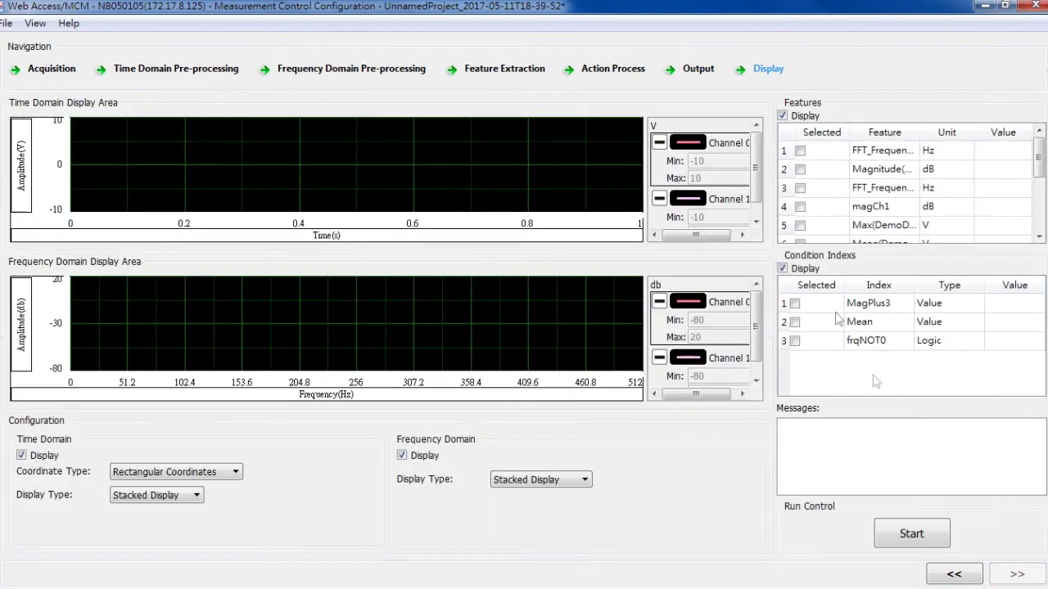
{"action": "left_click", "coordinate": [766, 69]}
{"action": "left_click", "coordinate": [800, 170]}
{"action": "scroll", "coordinate": [805, 191], "scroll_direction": "down", "scroll_amount": 1}
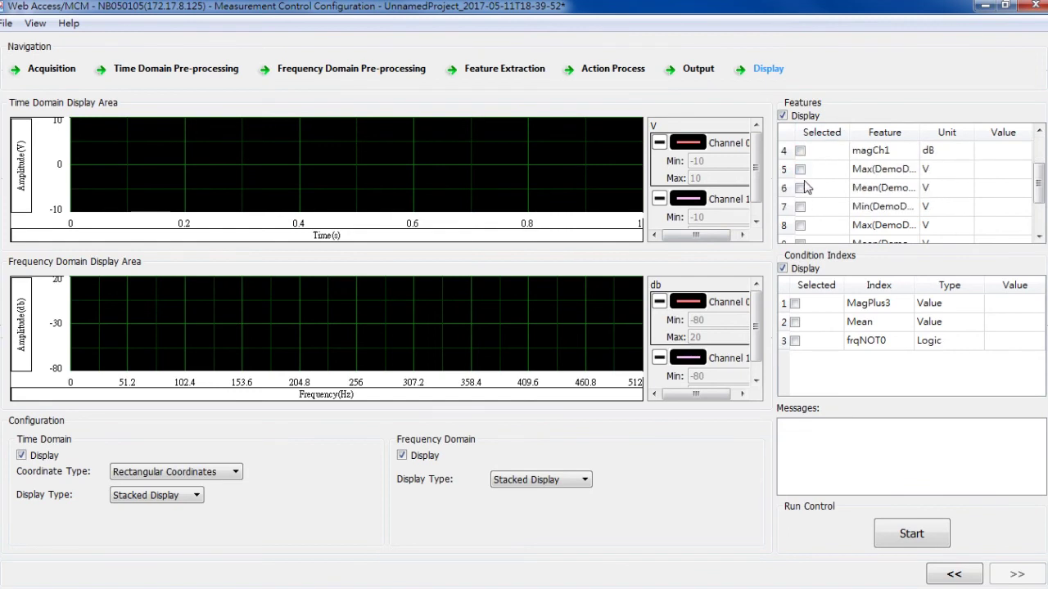
{"action": "scroll", "coordinate": [804, 187], "scroll_direction": "up", "scroll_amount": 1}
{"action": "left_click", "coordinate": [800, 188]}
{"action": "left_click", "coordinate": [801, 207]}
Select the Max, Mean, Min and RMS features plus the MagPlus3 and frqNOT0 indexes.
{"action": "scroll", "coordinate": [805, 210], "scroll_direction": "down", "scroll_amount": 1}
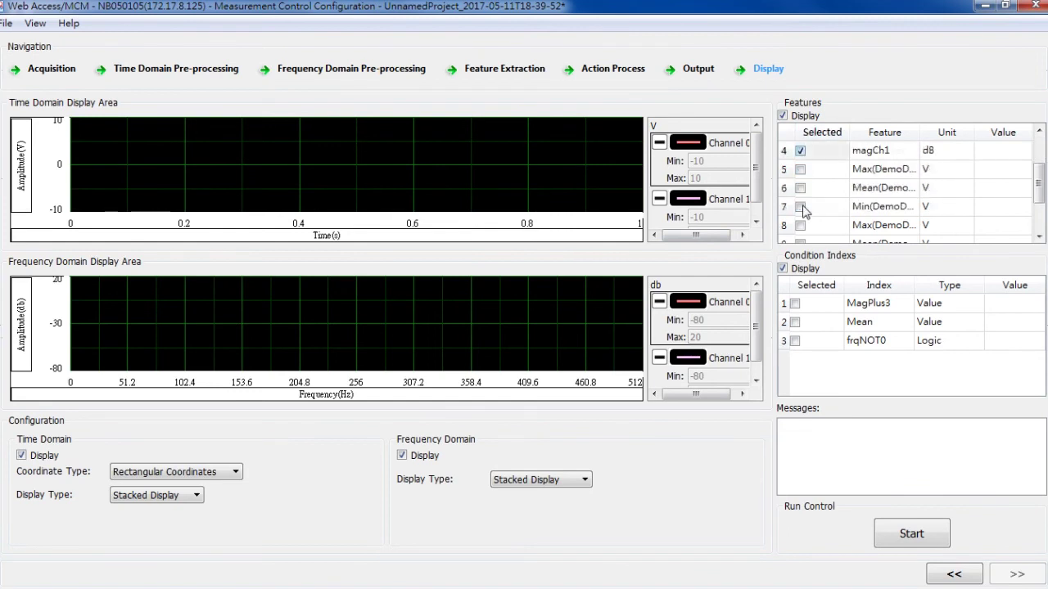
{"action": "left_click", "coordinate": [800, 171]}
{"action": "left_click", "coordinate": [801, 188]}
{"action": "scroll", "coordinate": [805, 213], "scroll_direction": "down", "scroll_amount": 1}
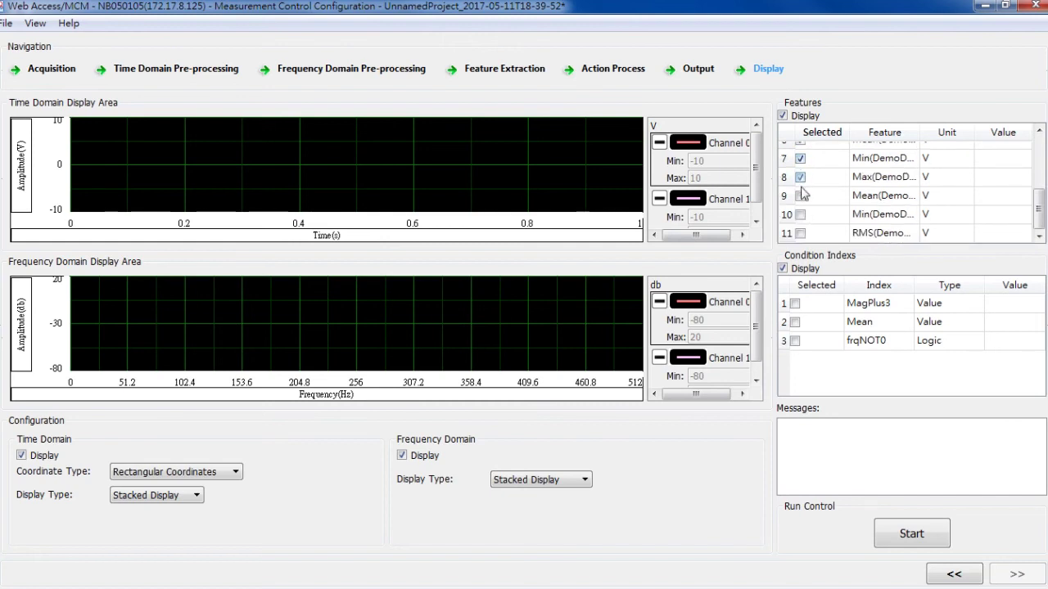
{"action": "left_click", "coordinate": [801, 214]}
{"action": "left_click", "coordinate": [801, 234]}
{"action": "left_click", "coordinate": [794, 303]}
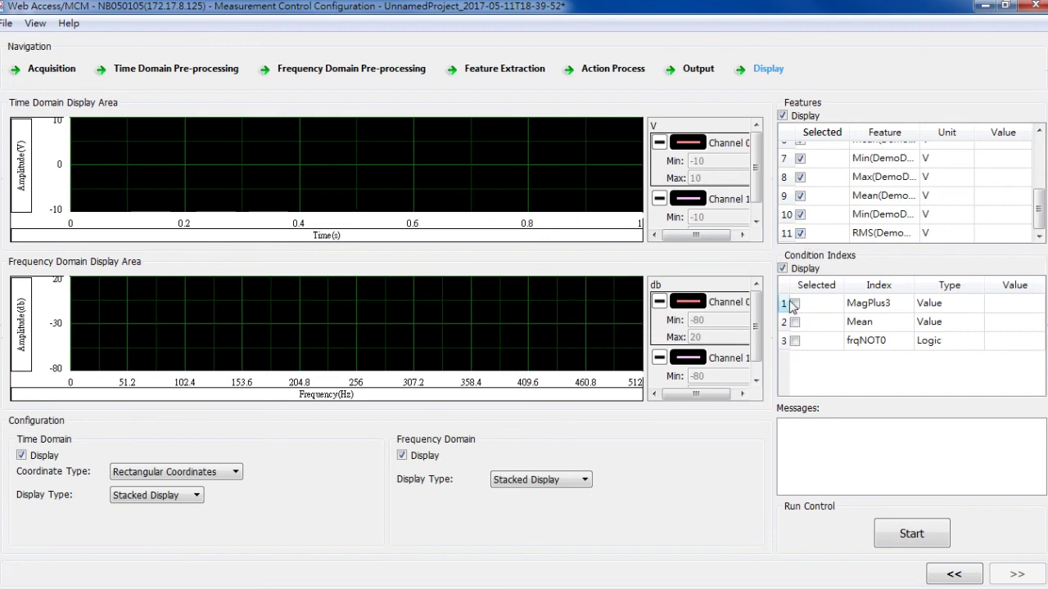
{"action": "left_click", "coordinate": [795, 341]}
Run a test measurement, review the waveforms and Features table values, then stop it.
{"action": "left_click", "coordinate": [907, 534]}
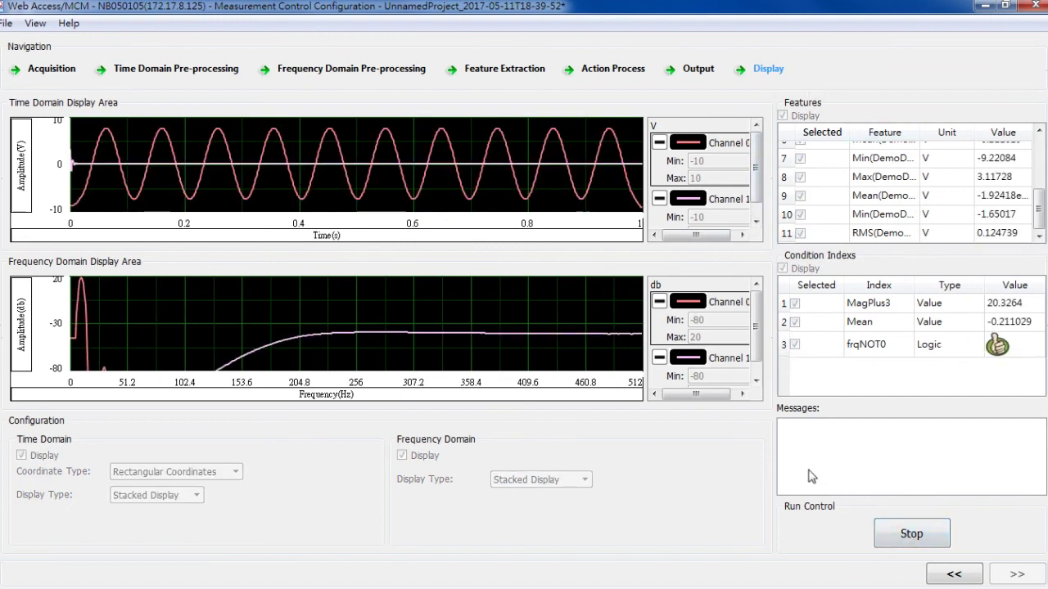
{"action": "left_click", "coordinate": [958, 195]}
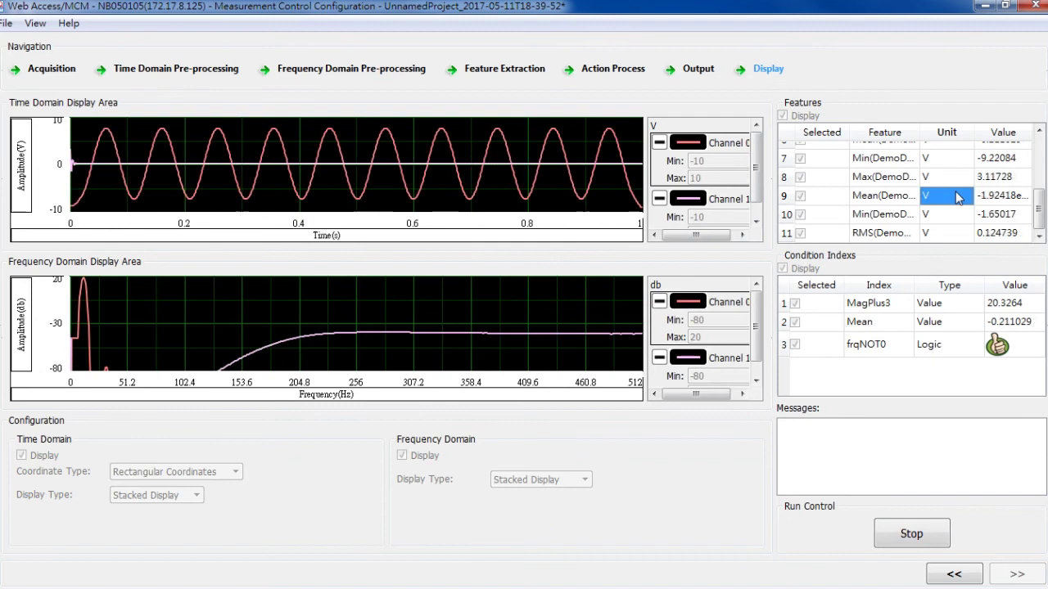
{"action": "scroll", "coordinate": [958, 194], "scroll_direction": "up", "scroll_amount": 1}
{"action": "scroll", "coordinate": [956, 188], "scroll_direction": "down", "scroll_amount": 1}
{"action": "scroll", "coordinate": [957, 189], "scroll_direction": "up", "scroll_amount": 2}
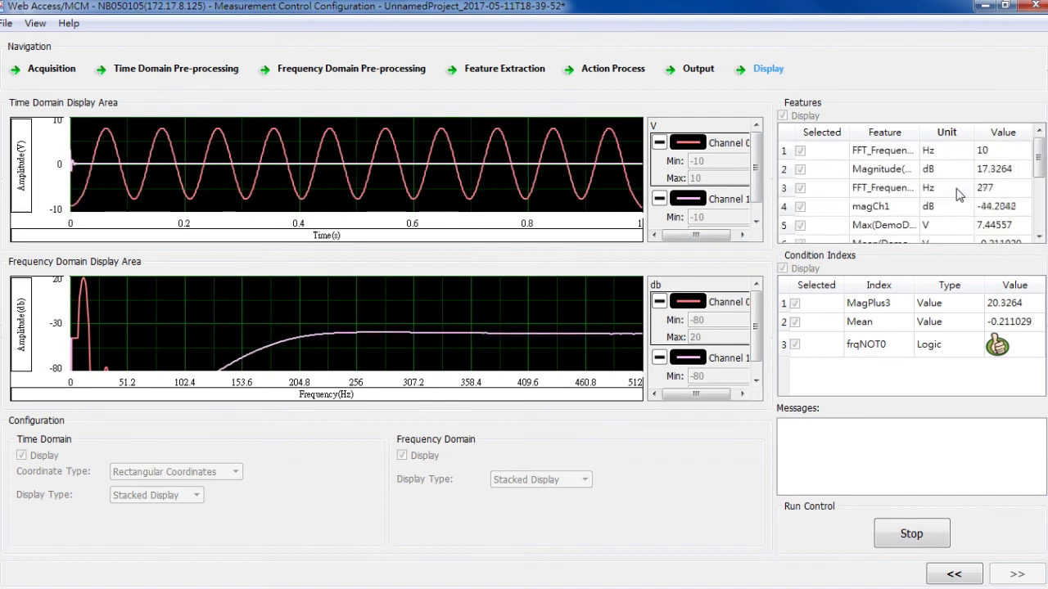
{"action": "scroll", "coordinate": [956, 188], "scroll_direction": "down", "scroll_amount": 2}
{"action": "scroll", "coordinate": [956, 188], "scroll_direction": "up", "scroll_amount": 2}
{"action": "left_click", "coordinate": [922, 537]}
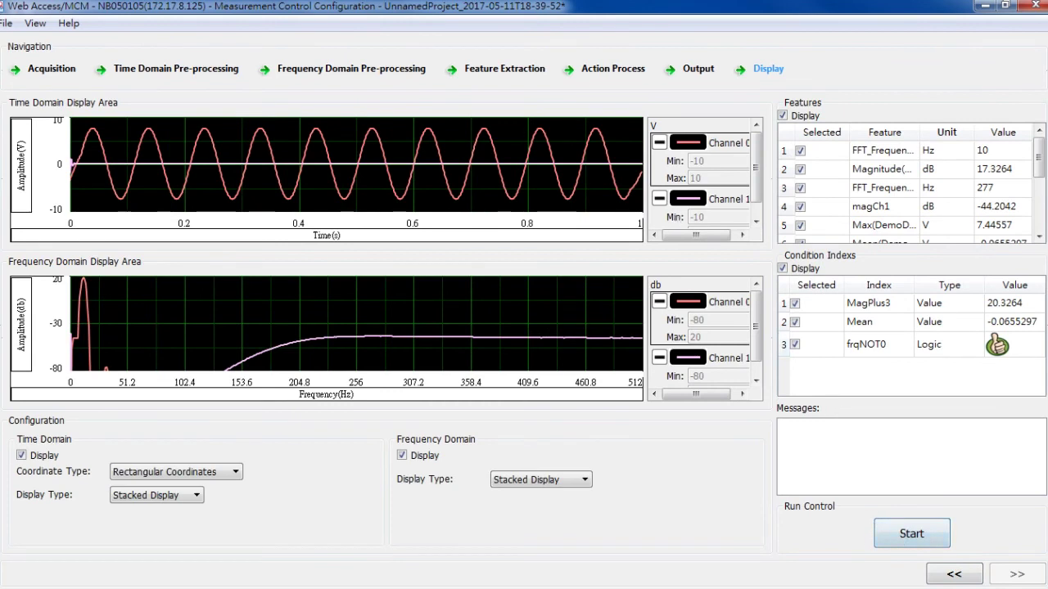
Save the configuration through File > Save as project 'Project1'.
{"action": "left_click", "coordinate": [17, 24]}
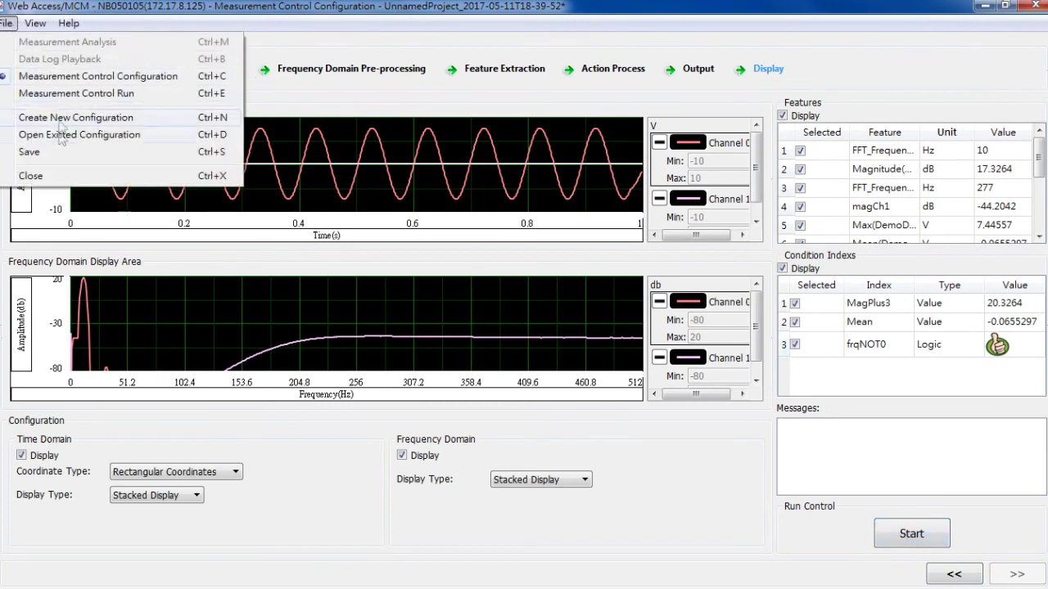
{"action": "left_click", "coordinate": [51, 158]}
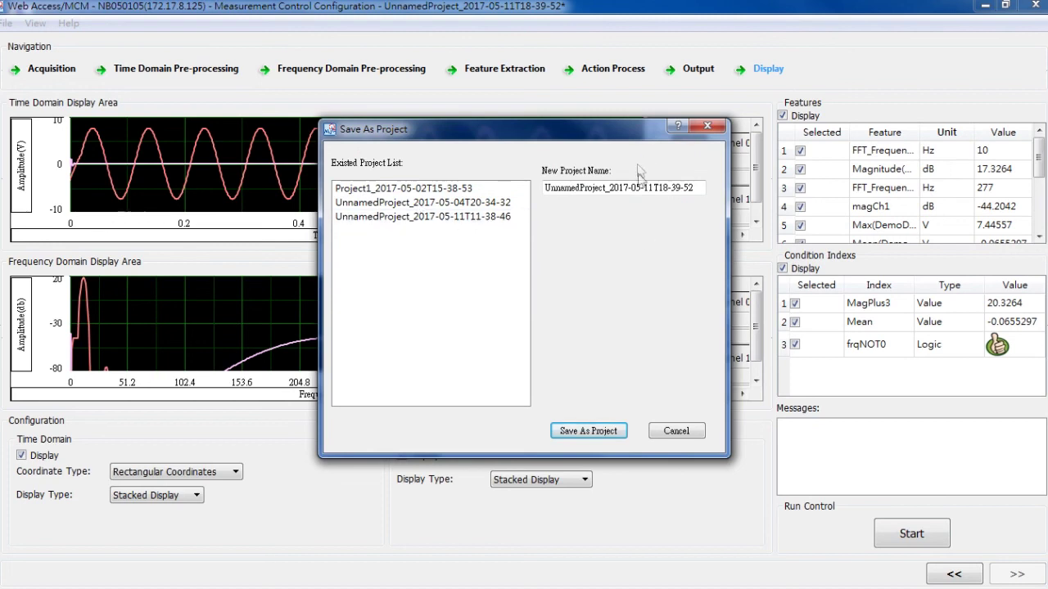
{"action": "left_click_drag", "start_coordinate": [696, 188], "coordinate": [545, 189]}
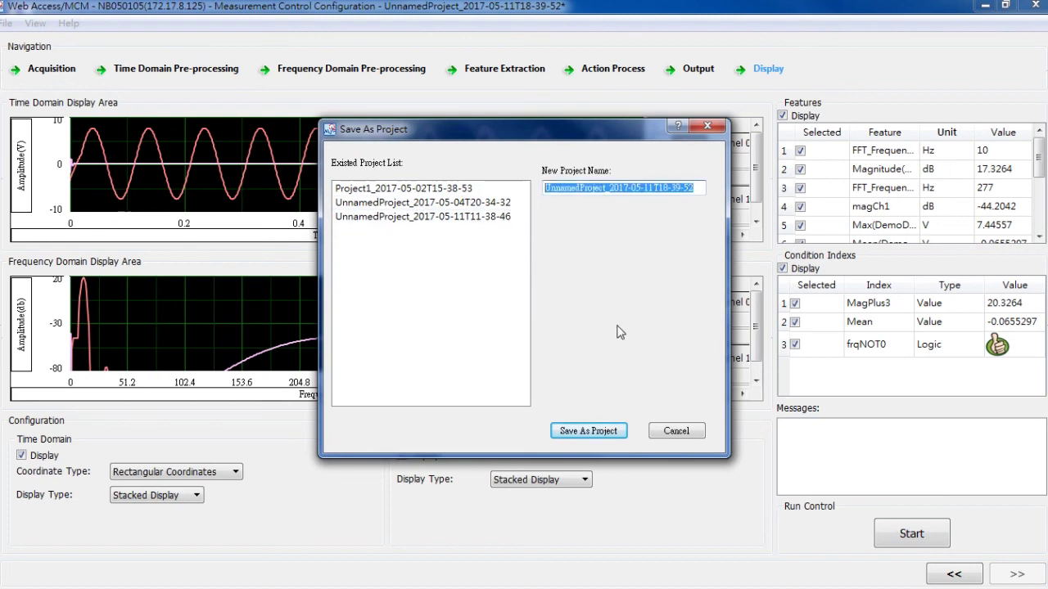
{"action": "type", "text": "Project1"}
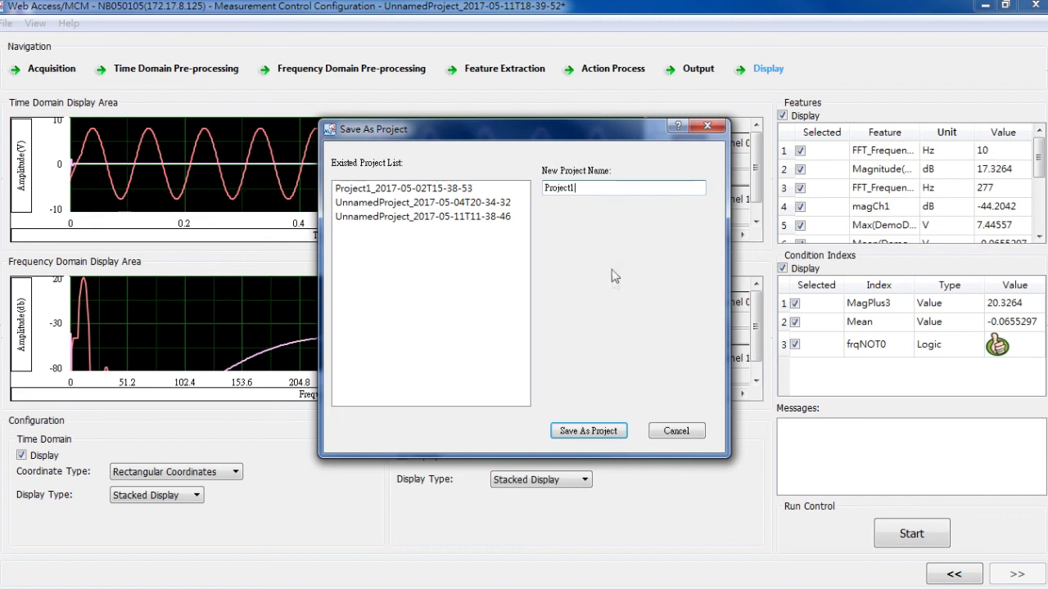
{"action": "left_click", "coordinate": [584, 434]}
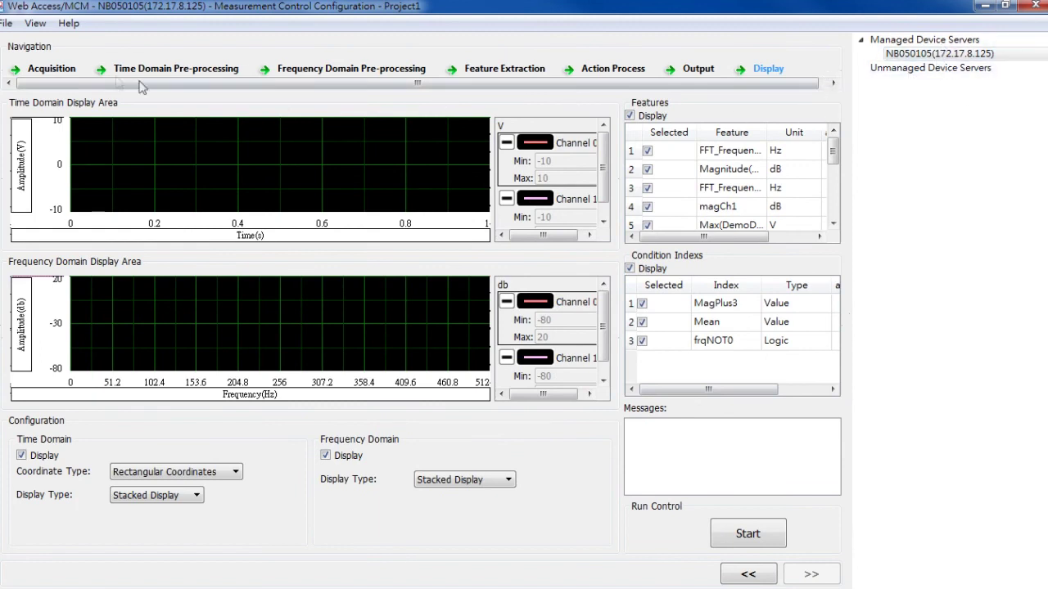
Switch to Measurement Control Run and start the live measurement of Project1.
{"action": "left_click", "coordinate": [4, 22]}
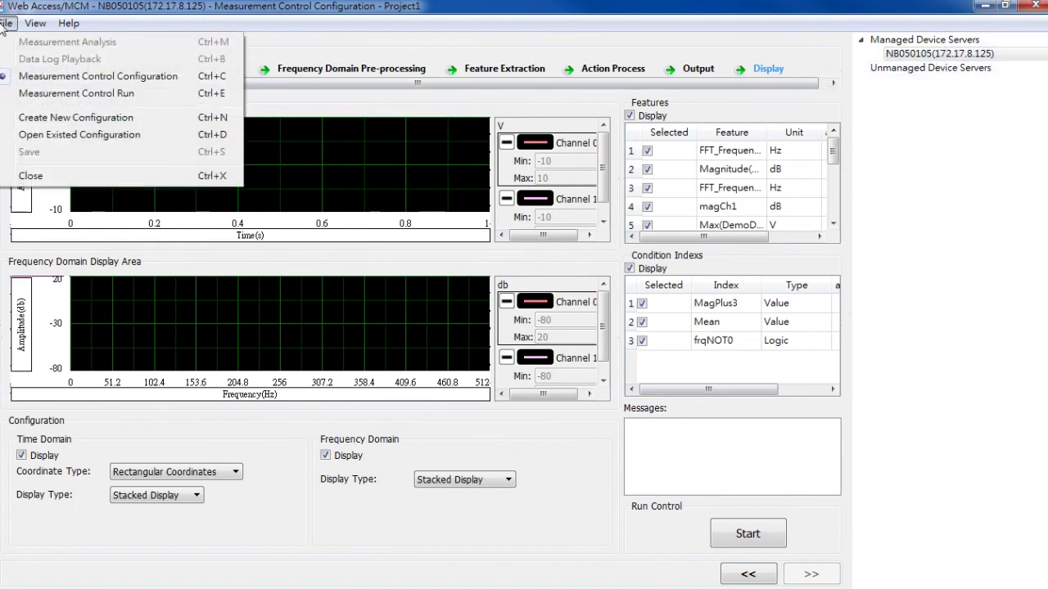
{"action": "left_click", "coordinate": [30, 97]}
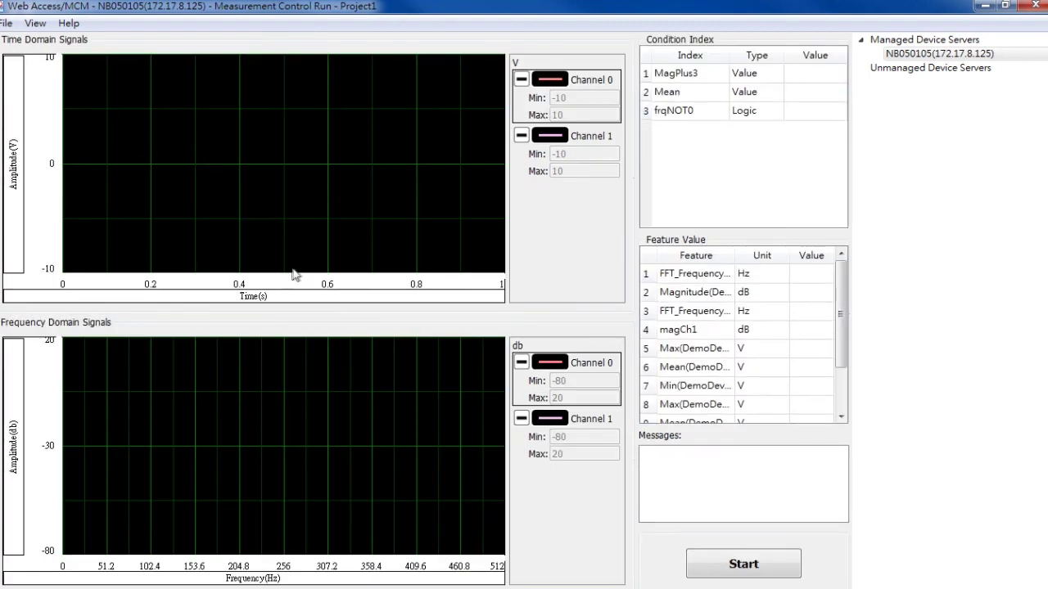
{"action": "left_click", "coordinate": [783, 572]}
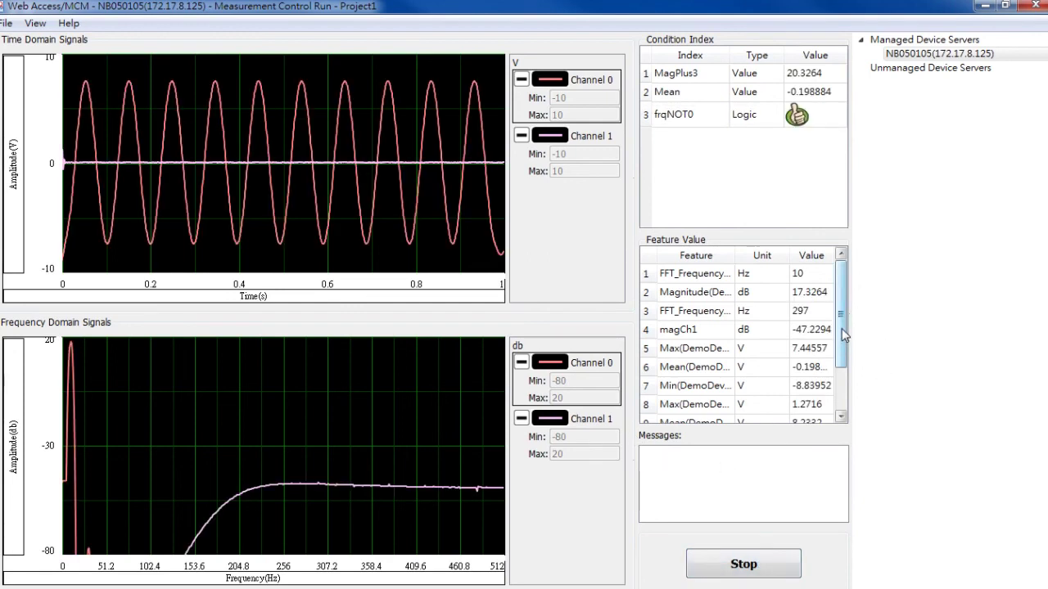
{"action": "mouse_move", "coordinate": [844, 333]}
{"action": "left_mouse_down"}
{"action": "mouse_move", "coordinate": [844, 364]}
{"action": "mouse_move", "coordinate": [843, 334]}
{"action": "left_mouse_up"}
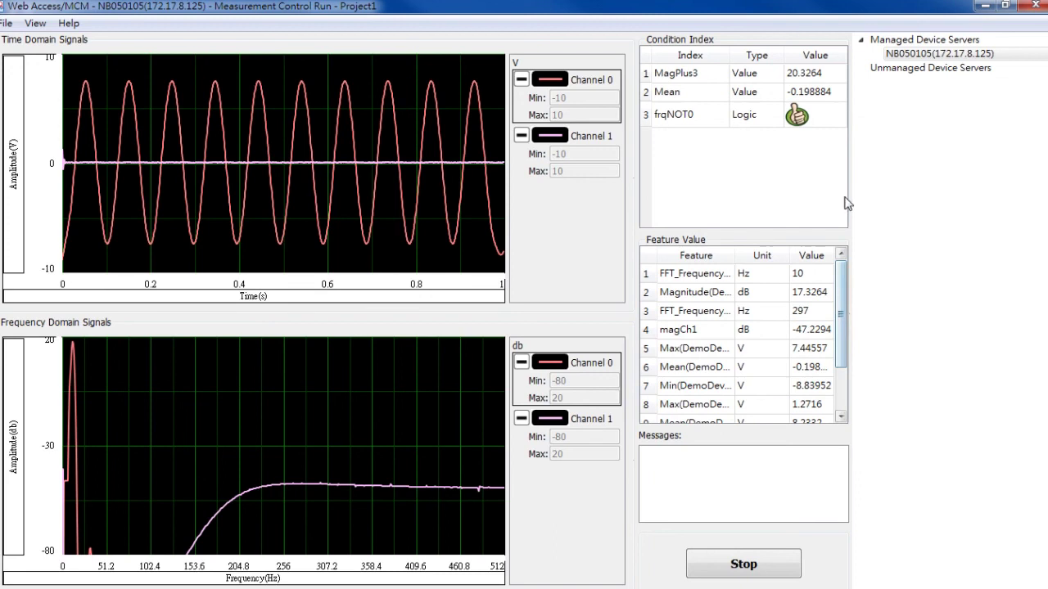